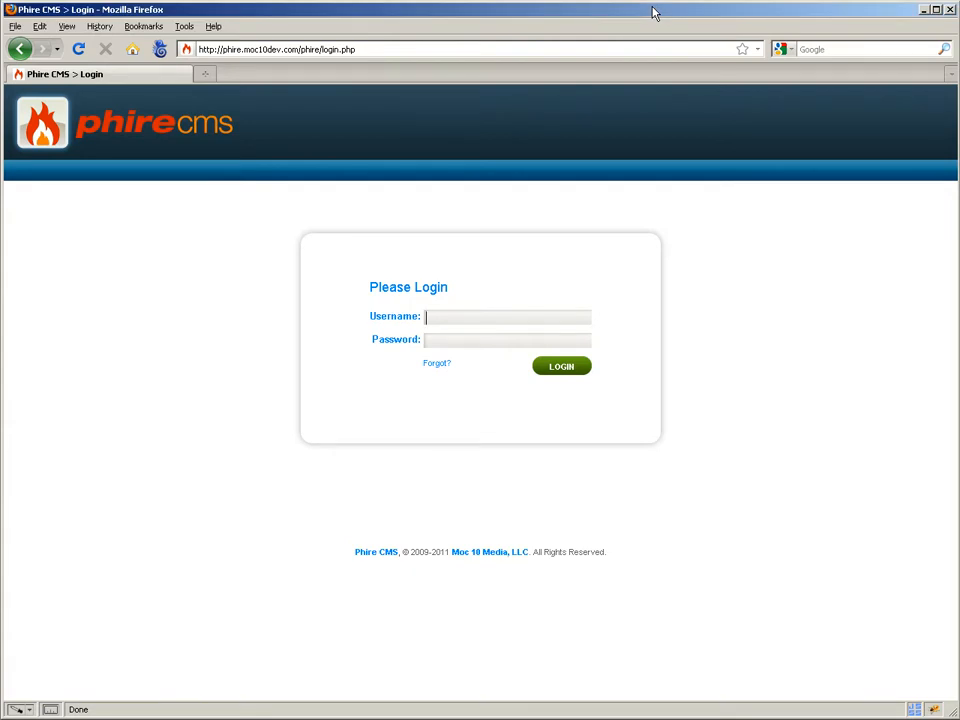
Log in to the CMS with the username admin and the account password.
text(admin)
key(Tab)
key(Return)
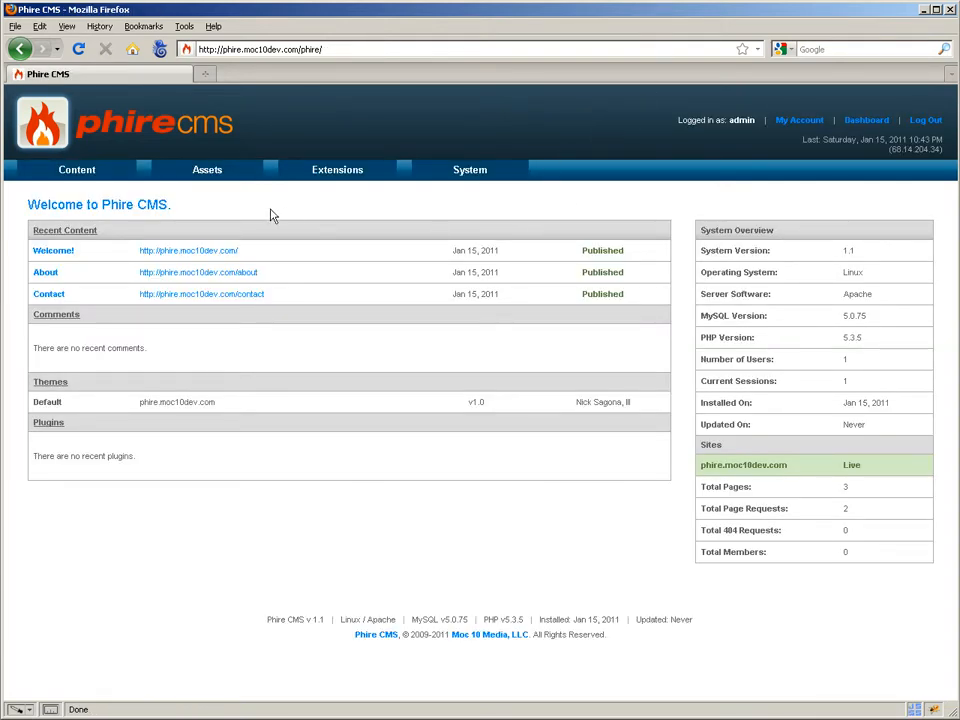
Open the Welcome! page from the content pages for editing.
click(69, 189)
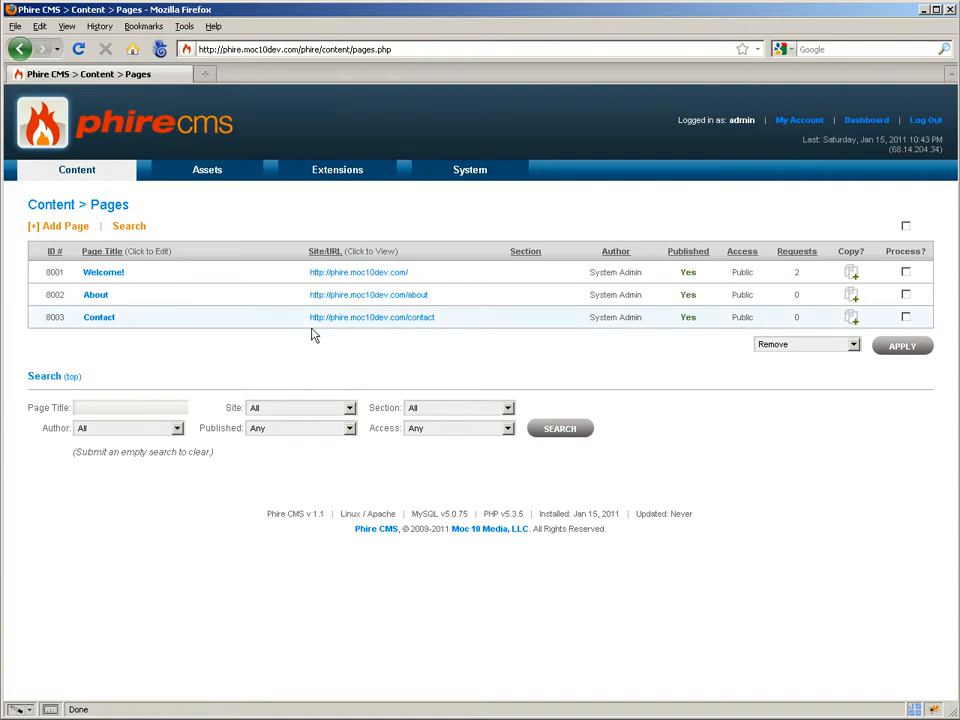
click(117, 280)
Examine the Welcome! page's template, metadata, publish dates, editor choice, content and access settings.
scroll(121, 334, down, 3)
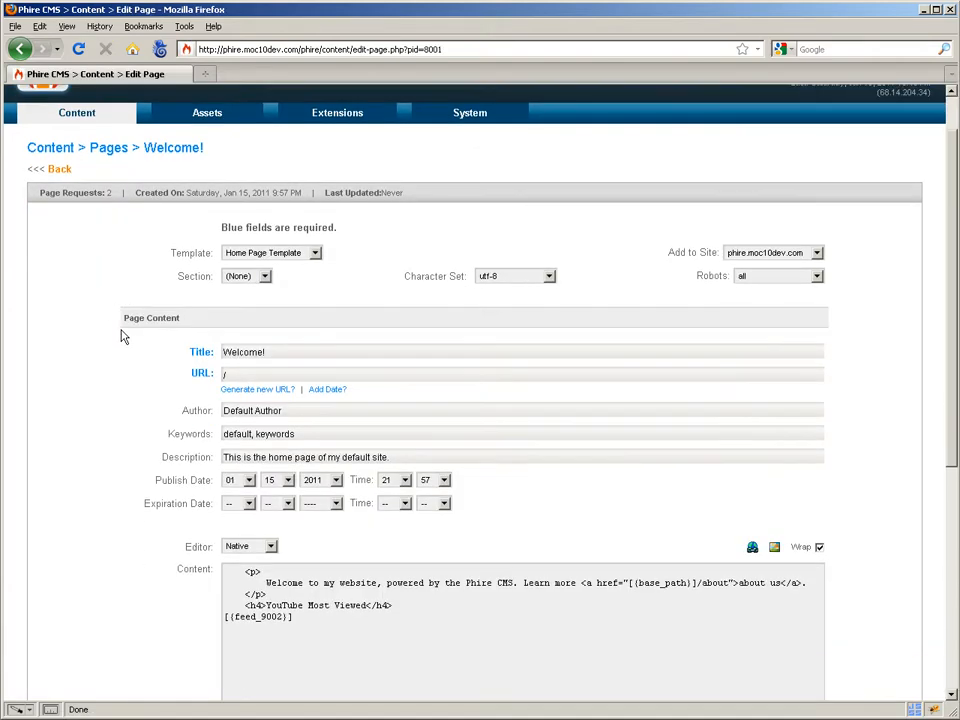
scroll(121, 337, down, 2)
scroll(121, 337, up, 3)
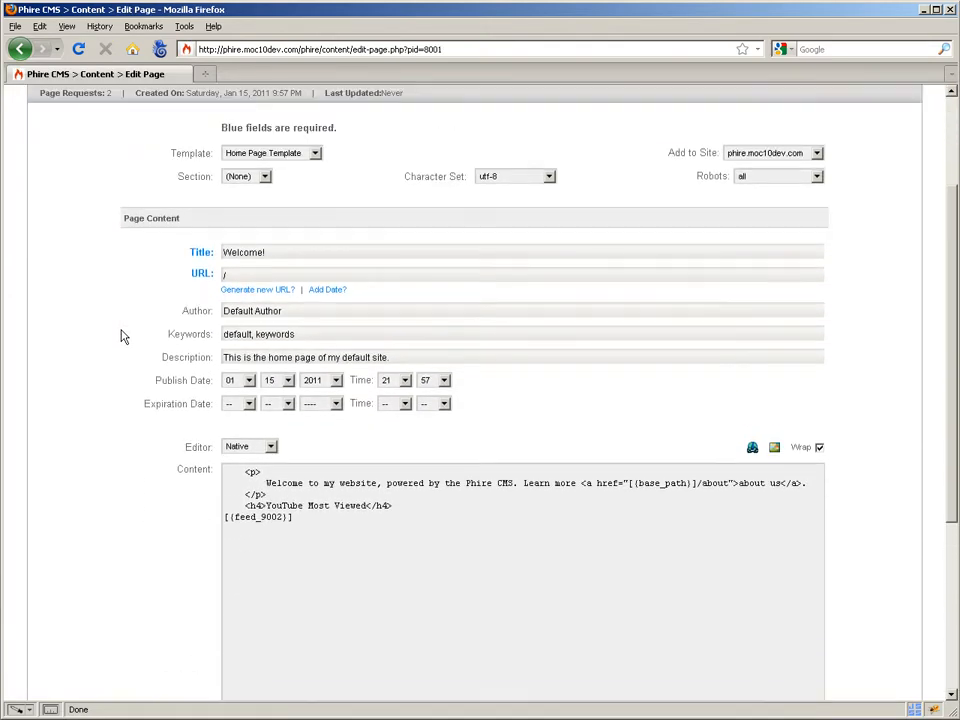
scroll(121, 337, down, 5)
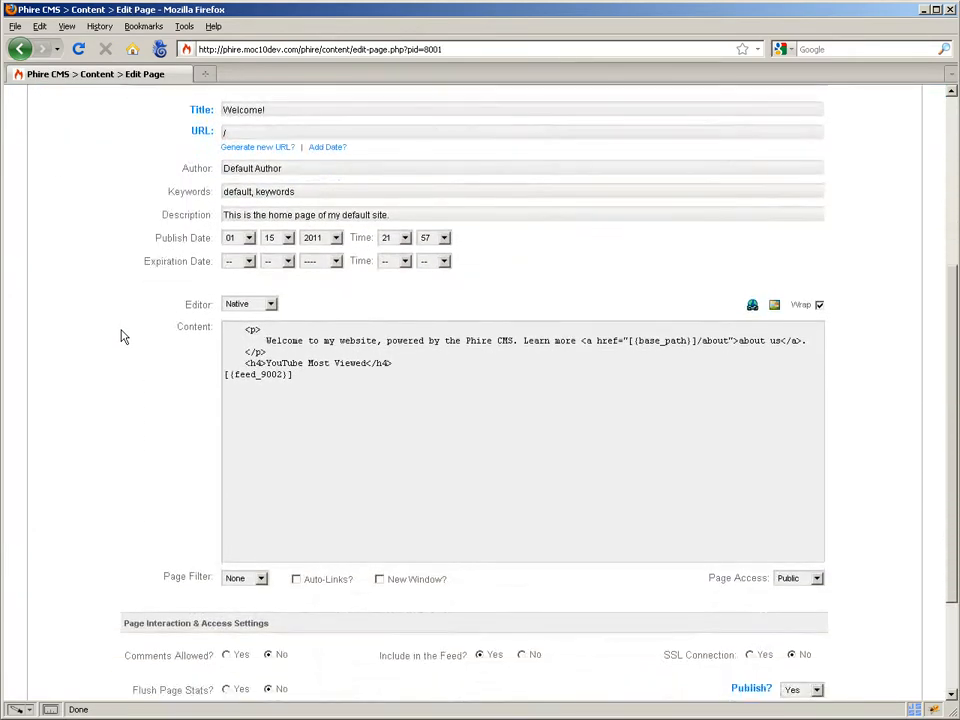
scroll(117, 335, down, 1)
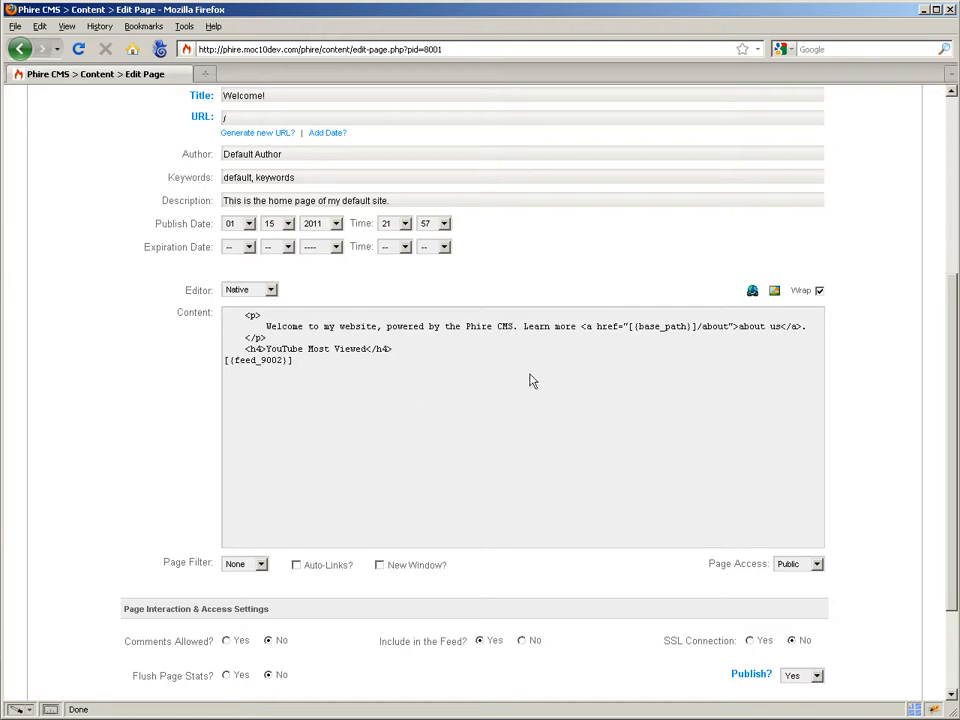
scroll(340, 378, up, 3)
scroll(340, 380, up, 5)
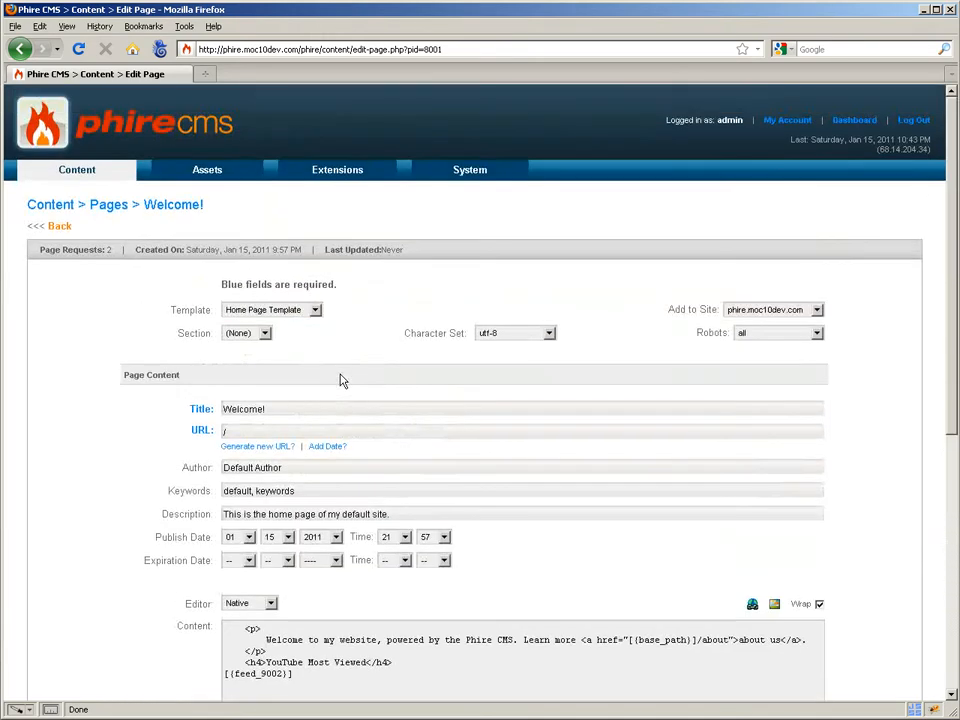
scroll(115, 374, down, 4)
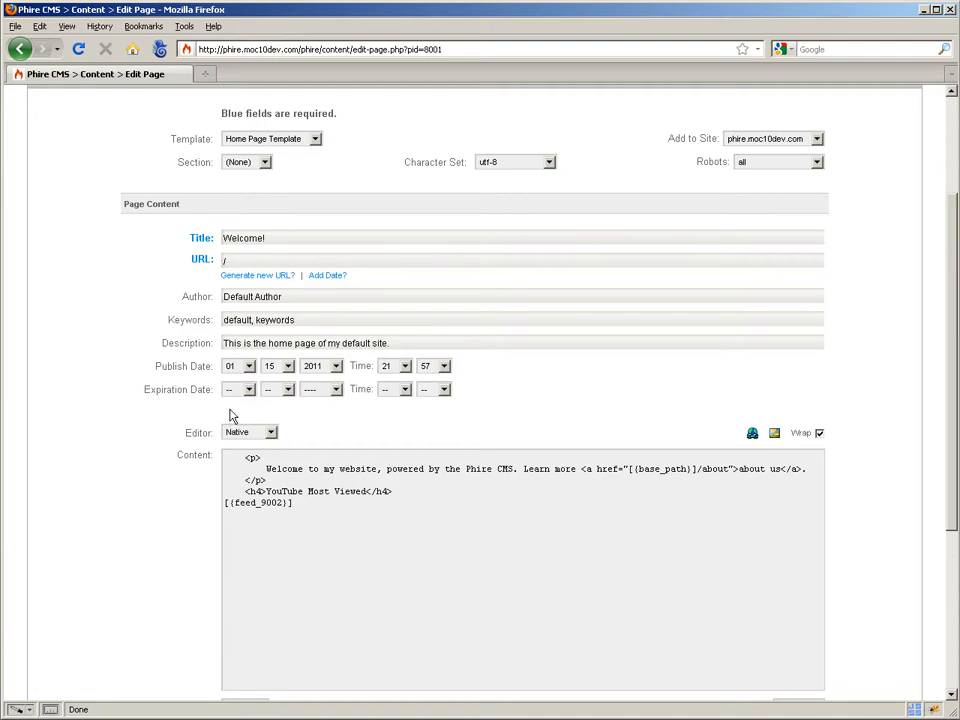
Switch to FireFTP, connect to the Phire account and inspect the remote folder /httpdocs/phire/core/scripts for the ckeditor folder.
click(160, 49)
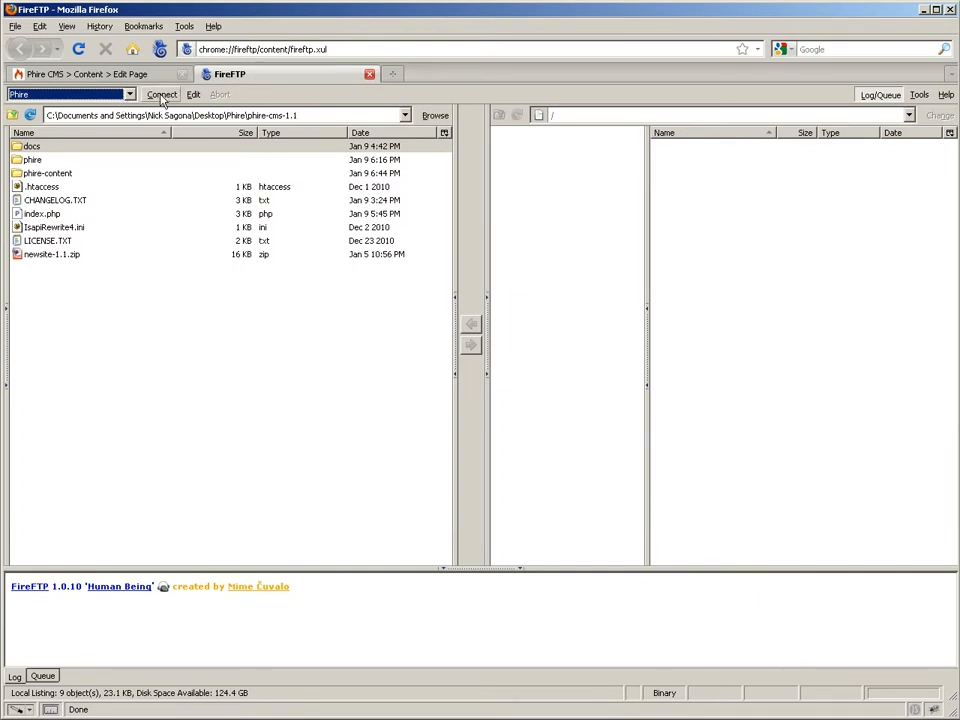
click(162, 95)
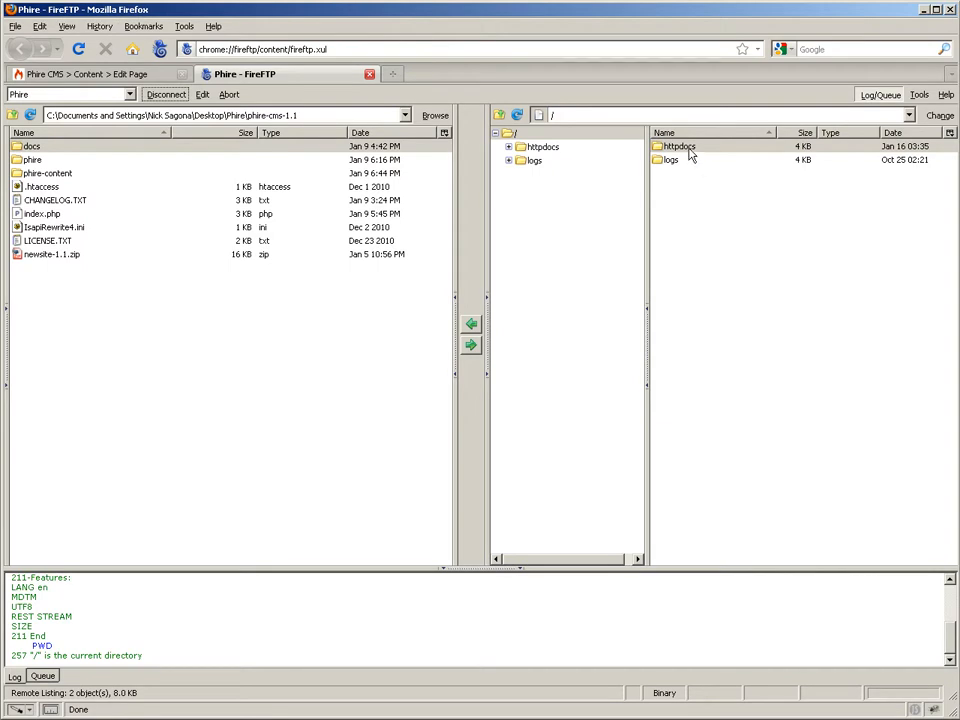
double_click(680, 147)
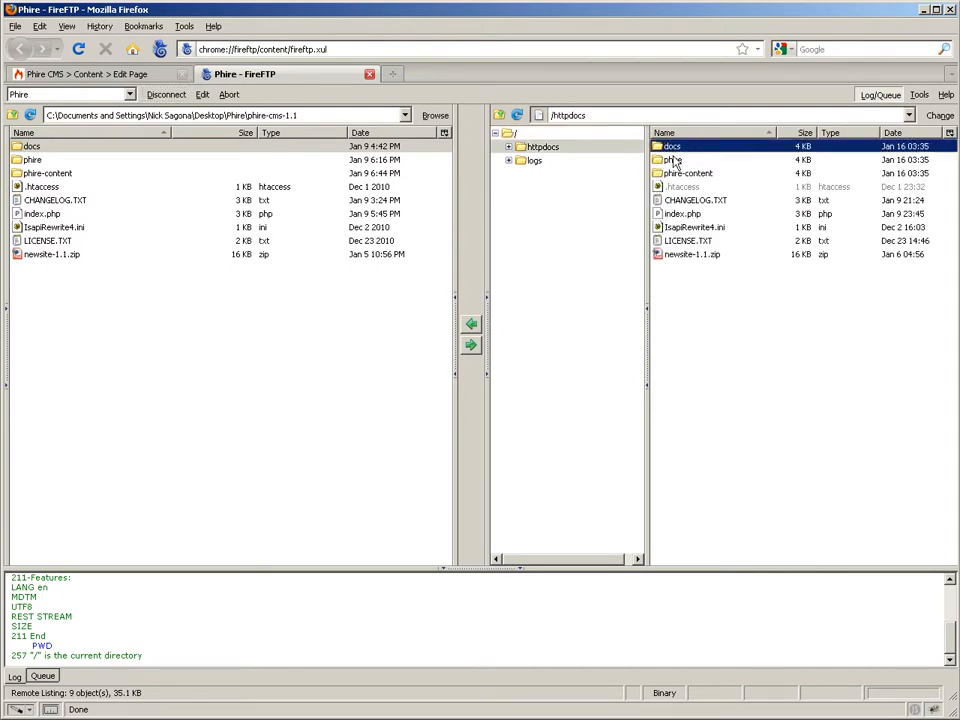
double_click(673, 161)
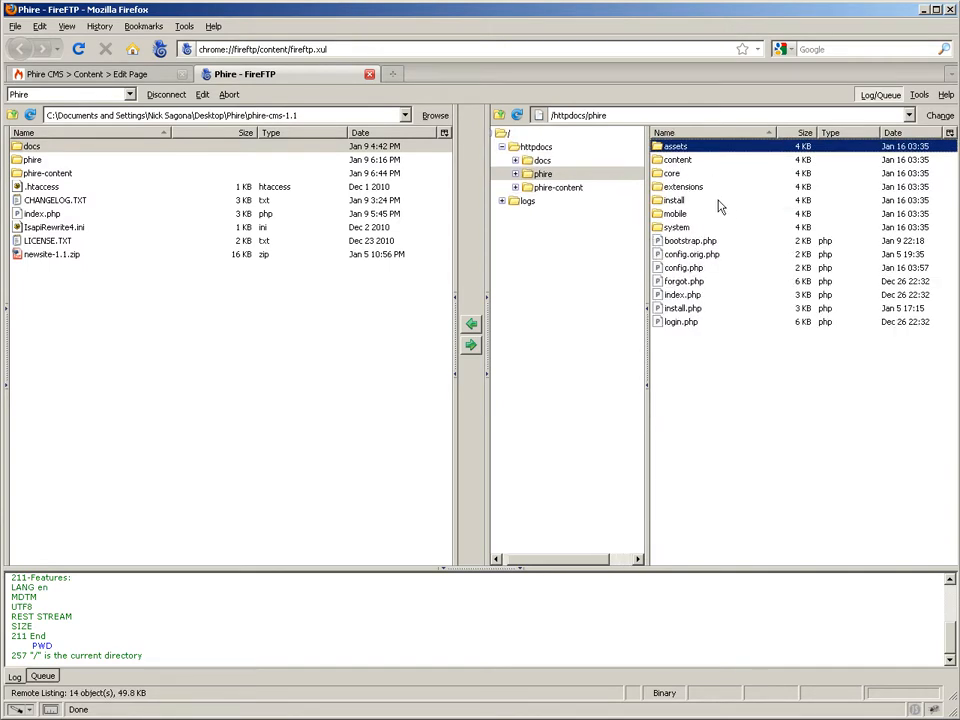
double_click(672, 173)
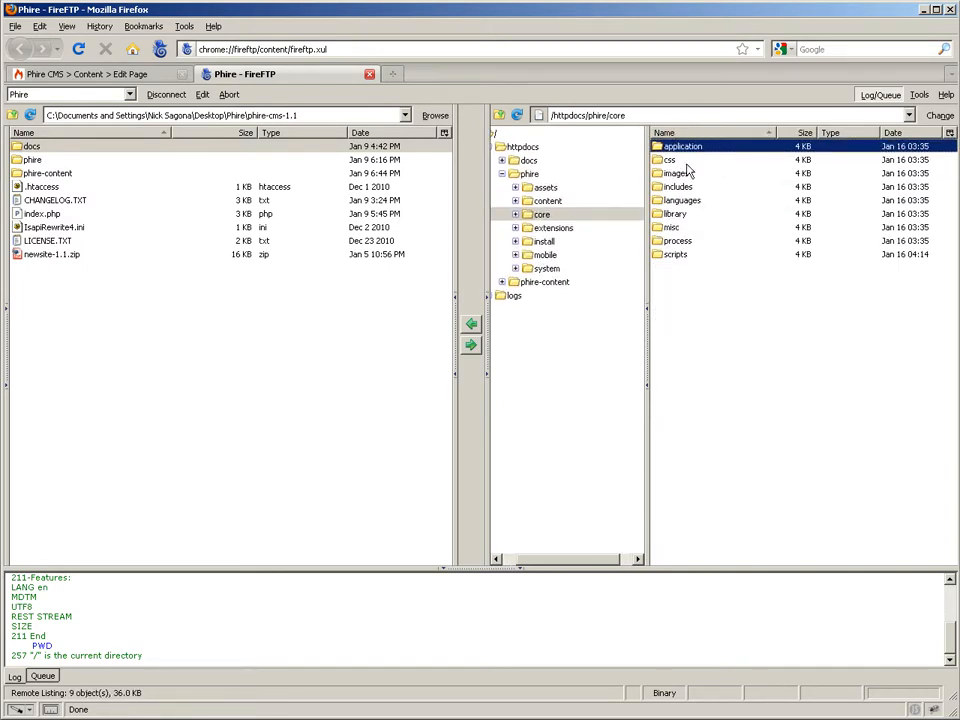
double_click(676, 255)
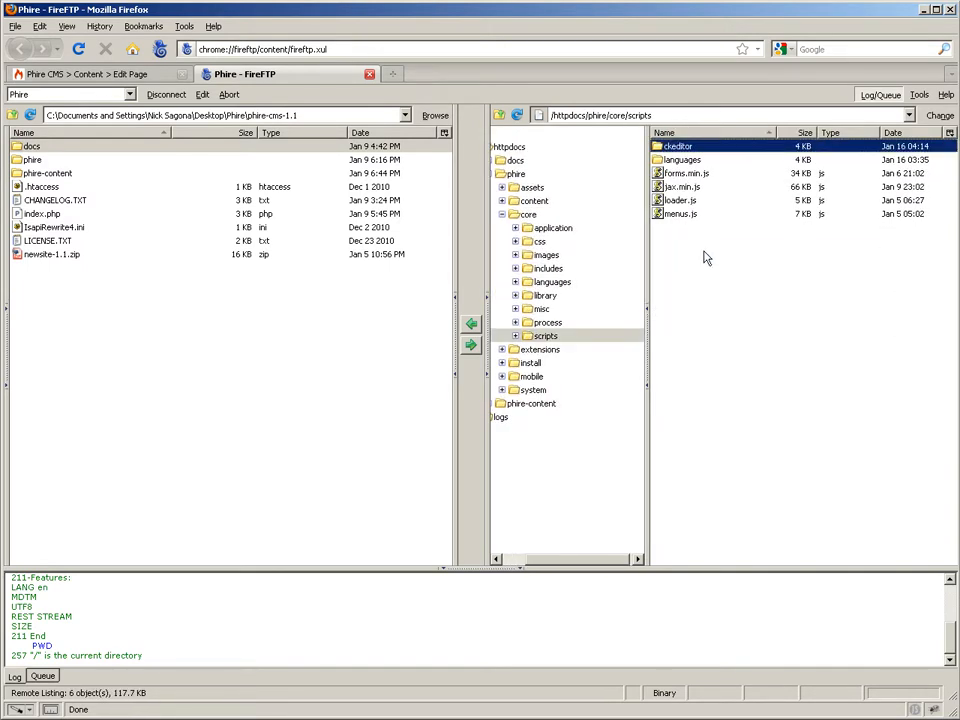
double_click(598, 116)
drag(602, 119, 677, 120)
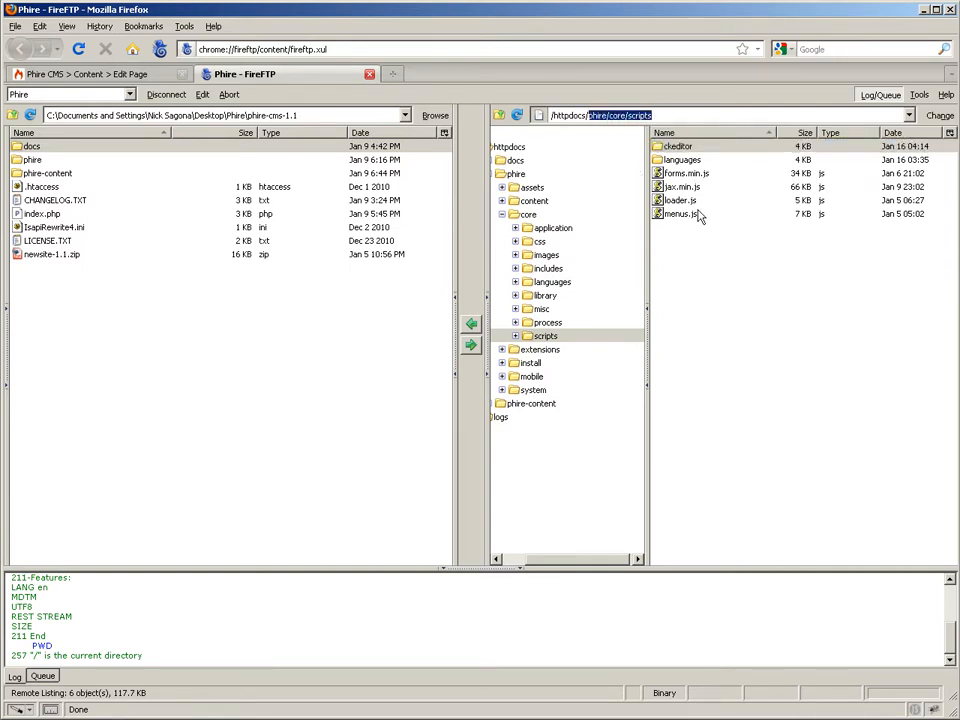
click(708, 265)
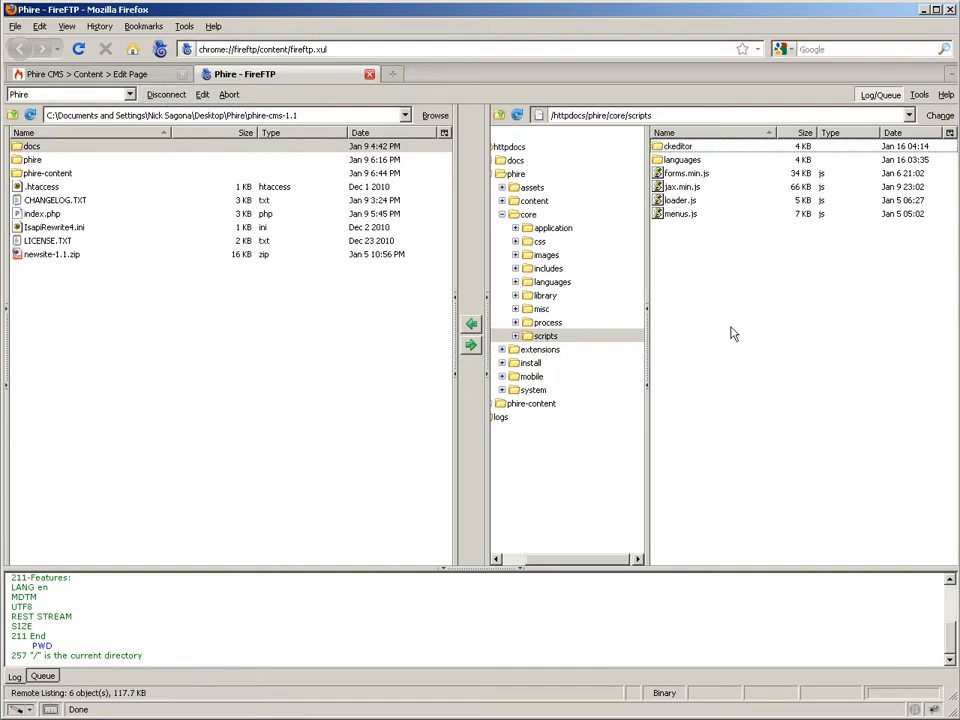
Disconnect from the Phire FTP account and close FireFTP to return to the page being edited.
click(156, 94)
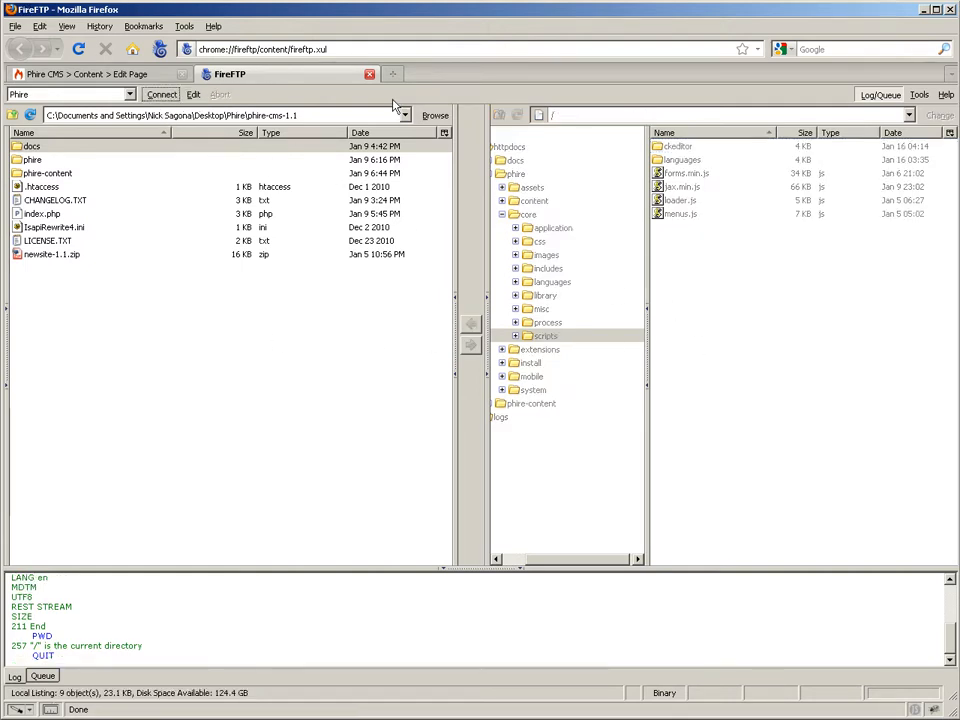
click(369, 75)
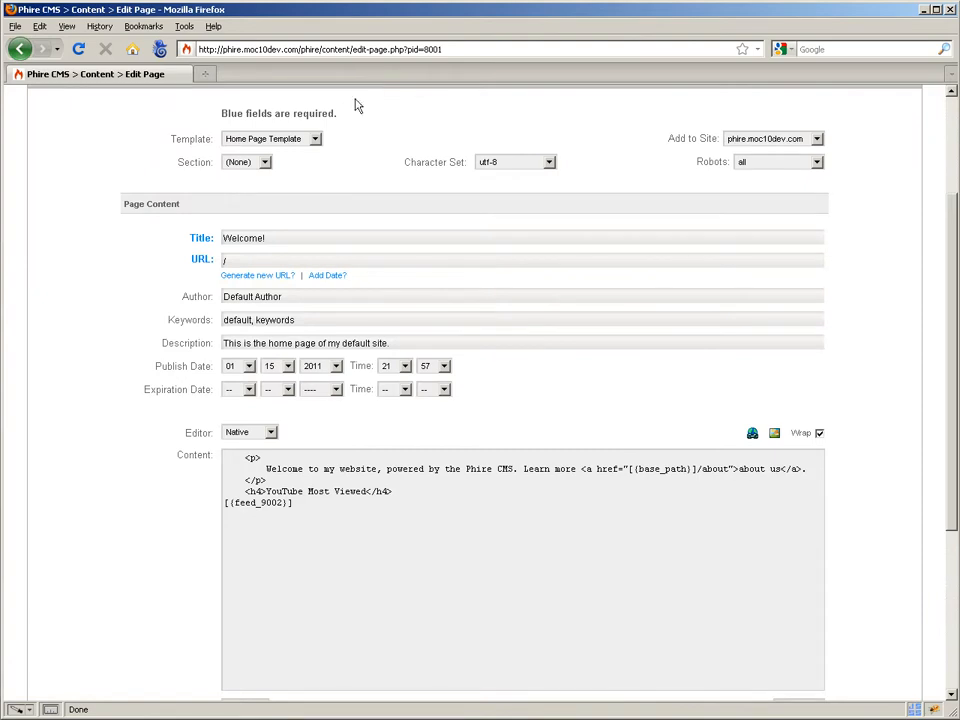
Switch the Welcome! page's content editor to CKEditor.
click(271, 434)
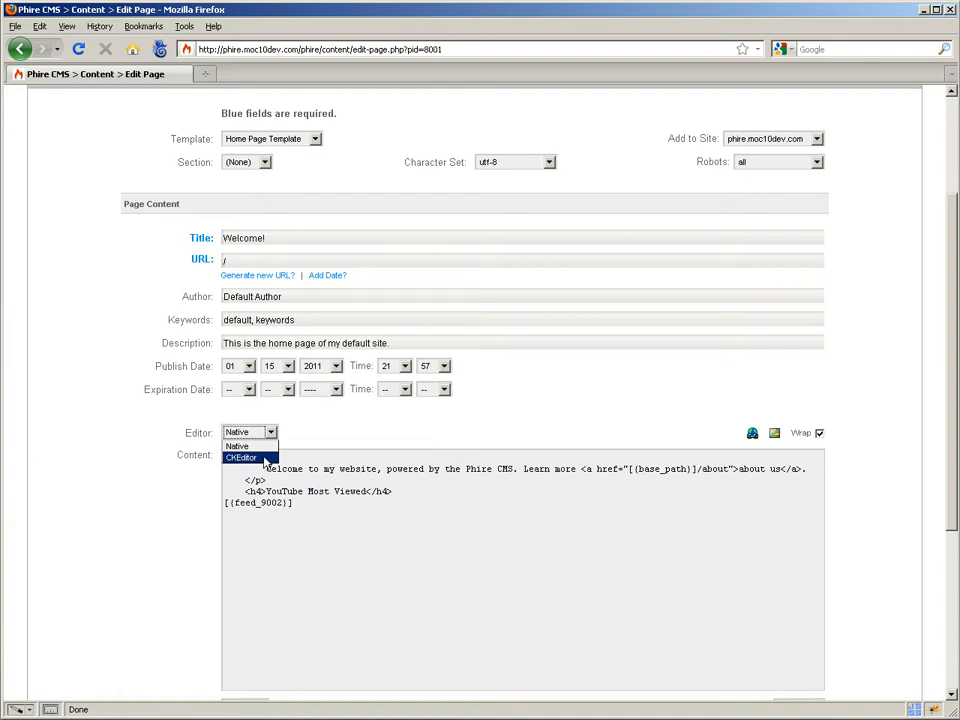
click(264, 458)
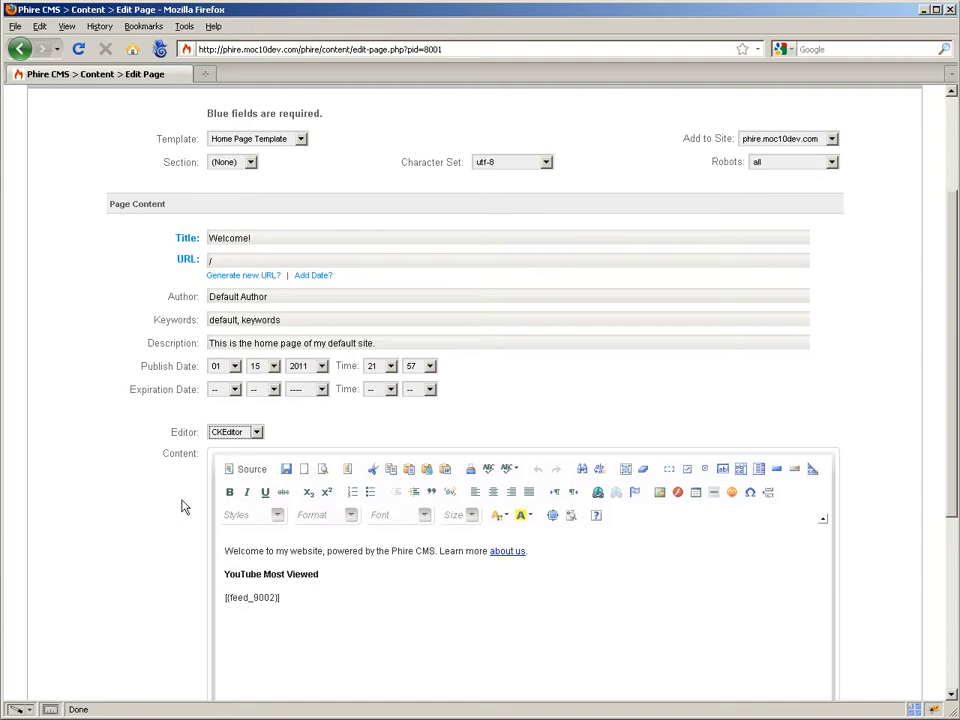
Set the Default Editor to CKEditor in the system configuration and save the change.
scroll(182, 507, up, 3)
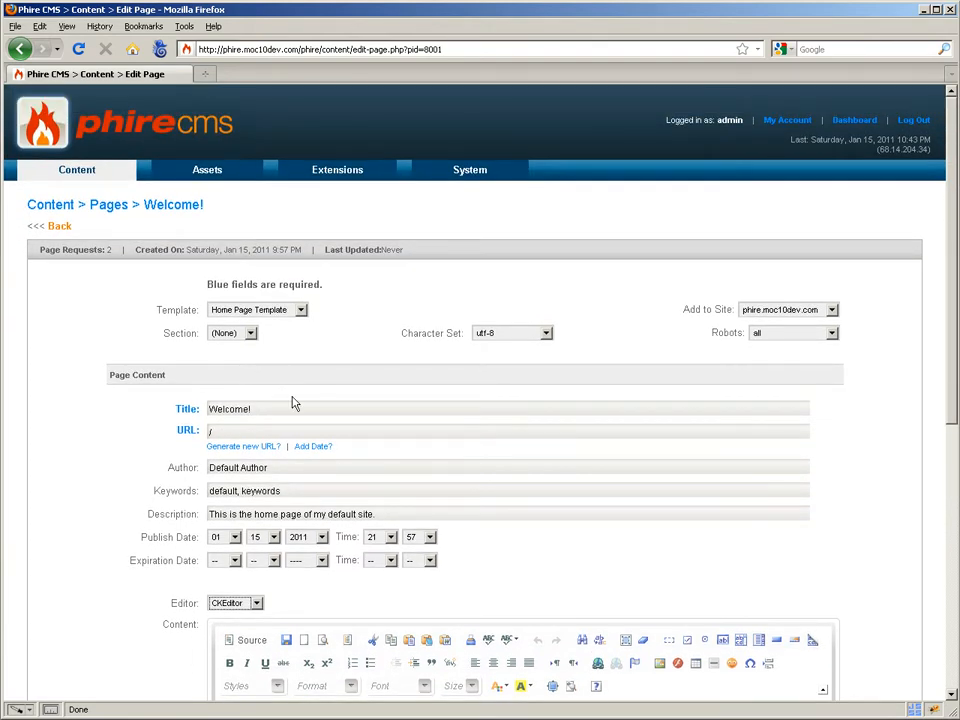
mouse_move(471, 178)
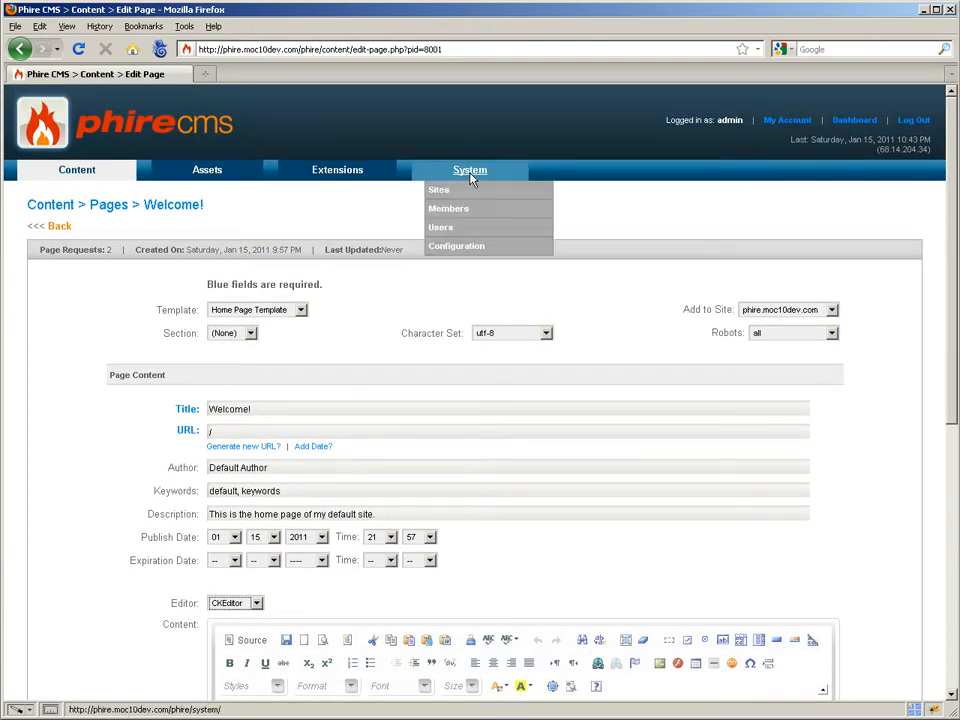
click(476, 247)
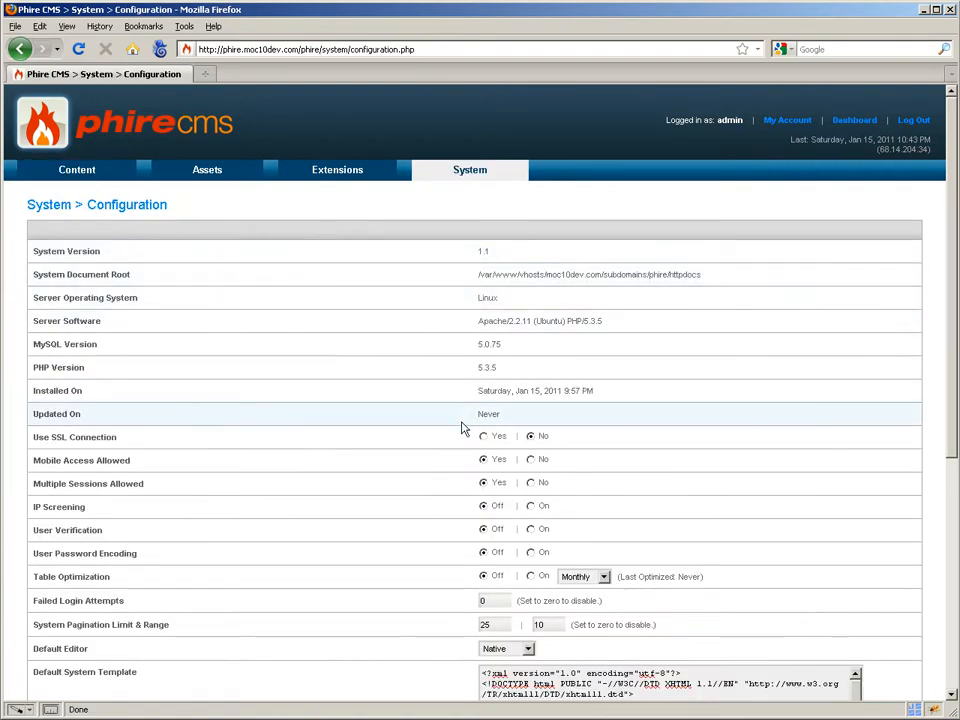
scroll(458, 476, down, 3)
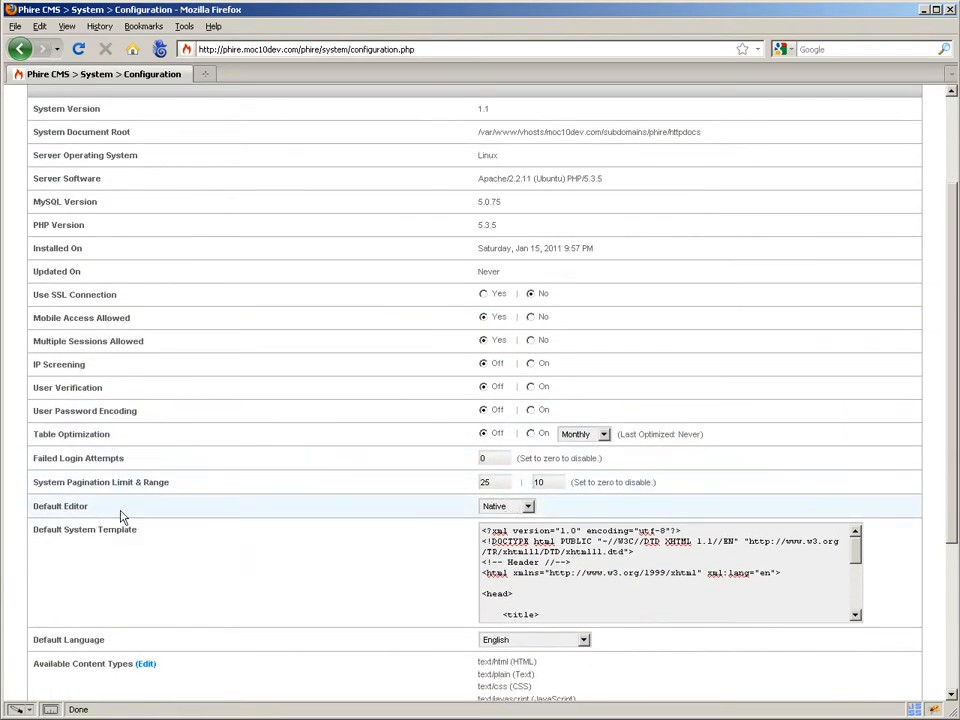
click(506, 506)
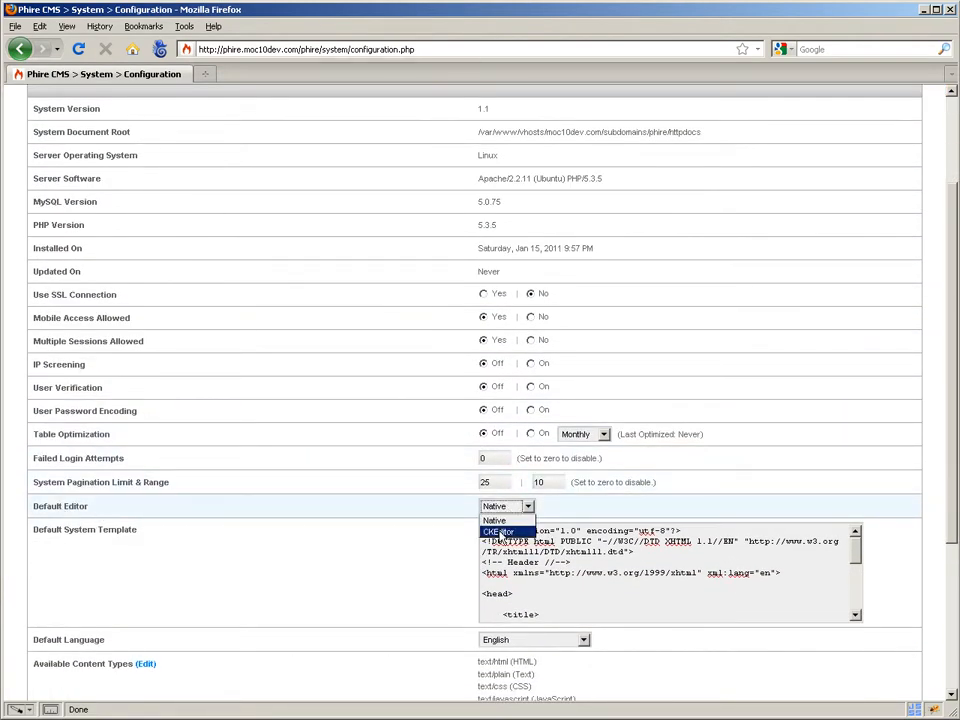
click(497, 531)
scroll(415, 555, down, 1)
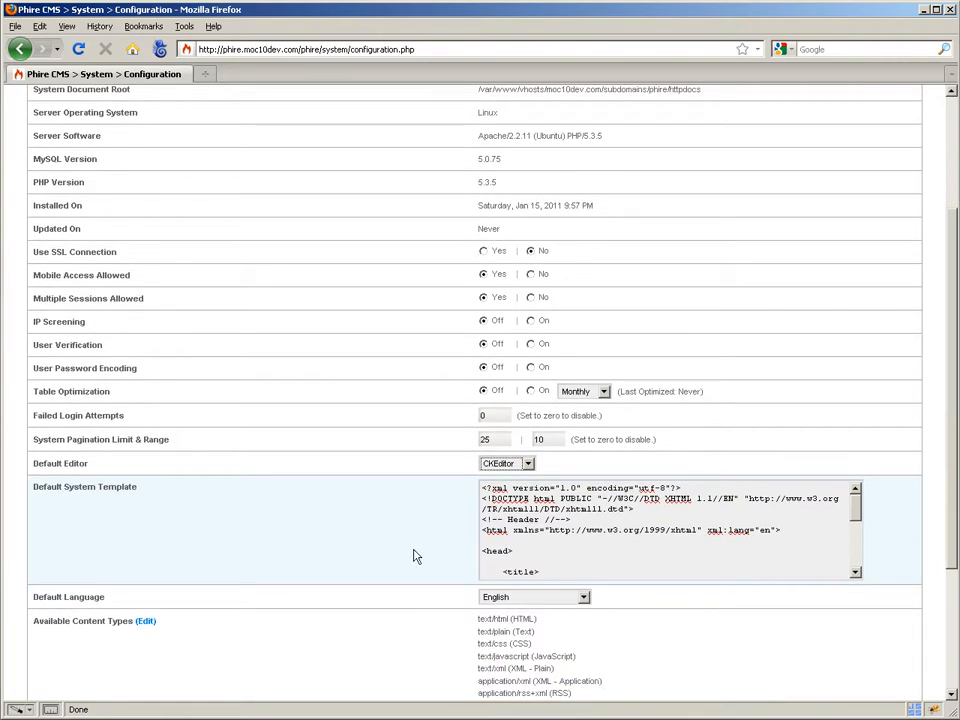
scroll(415, 556, down, 1)
scroll(925, 651, down, 2)
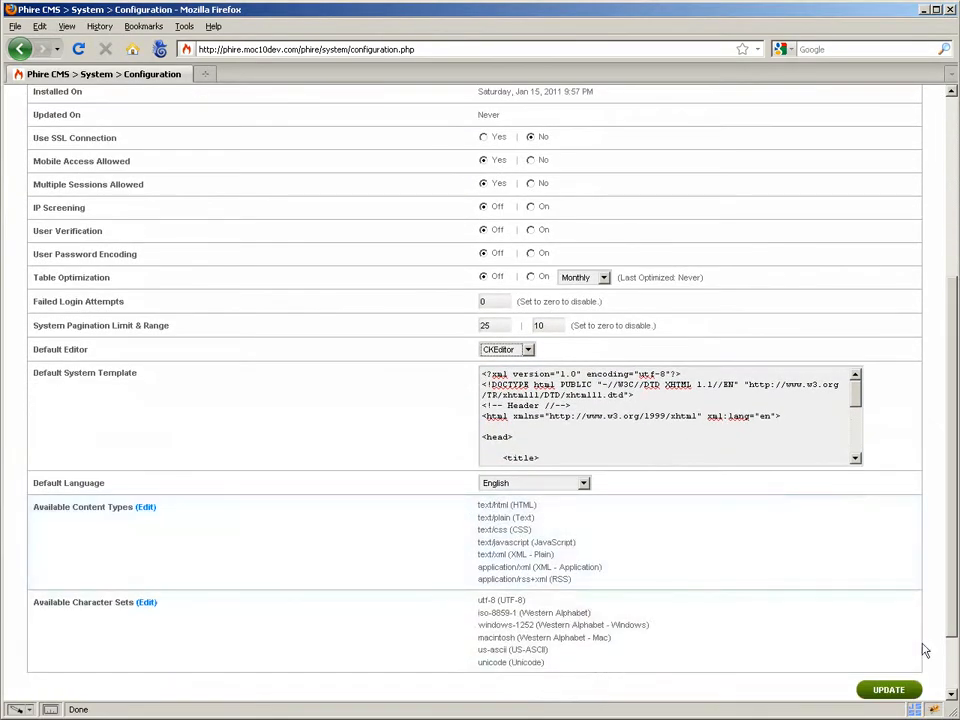
click(886, 690)
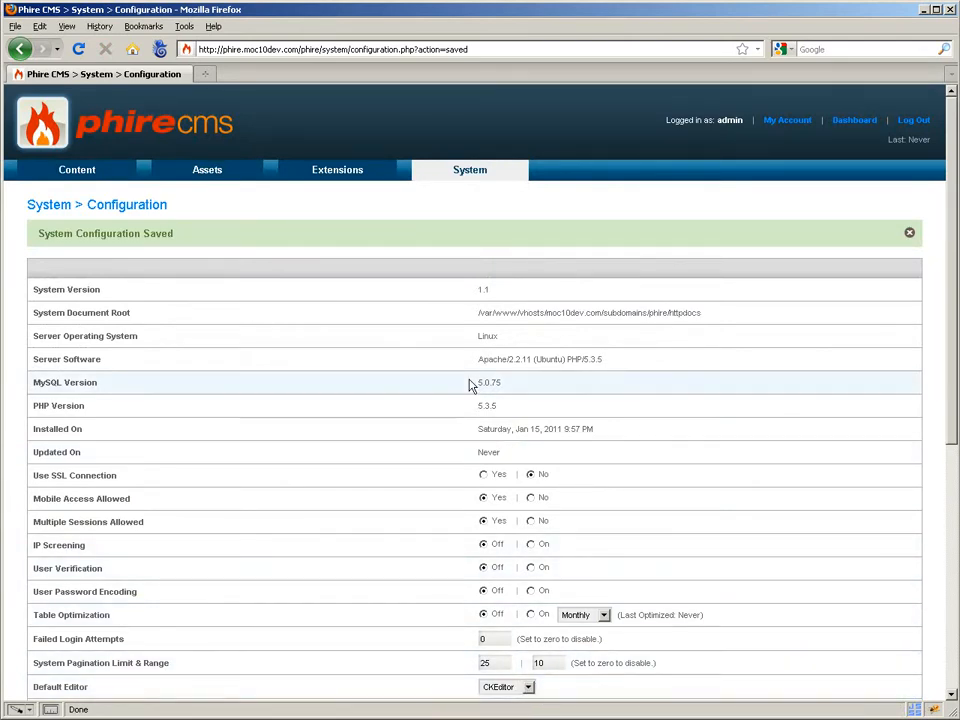
Start a new content page and check which editor its form loads by default.
click(66, 194)
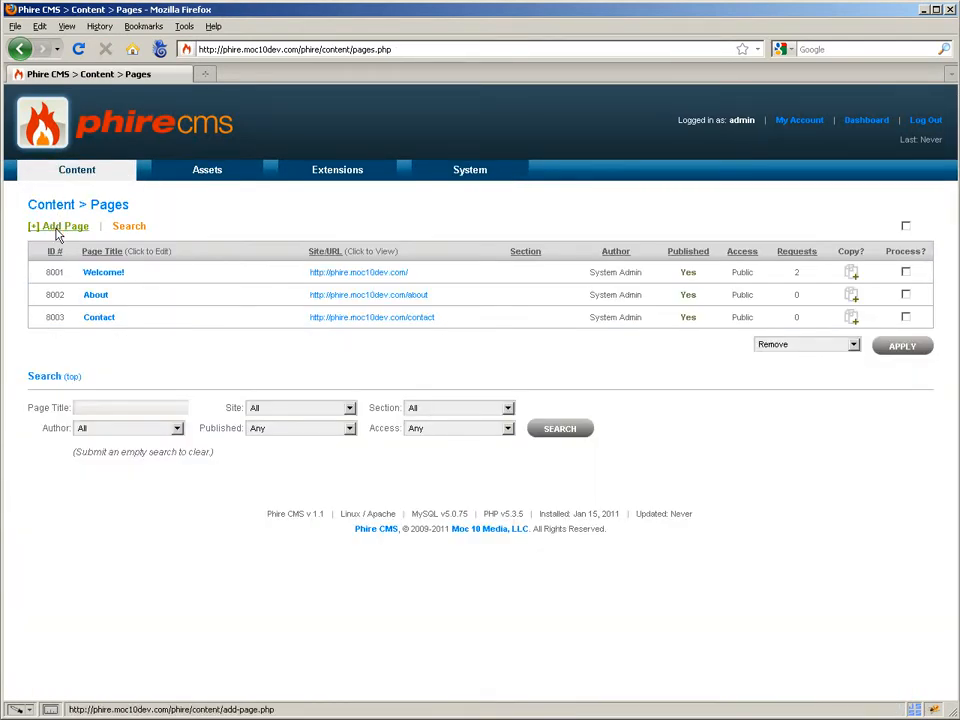
click(58, 234)
scroll(193, 574, down, 3)
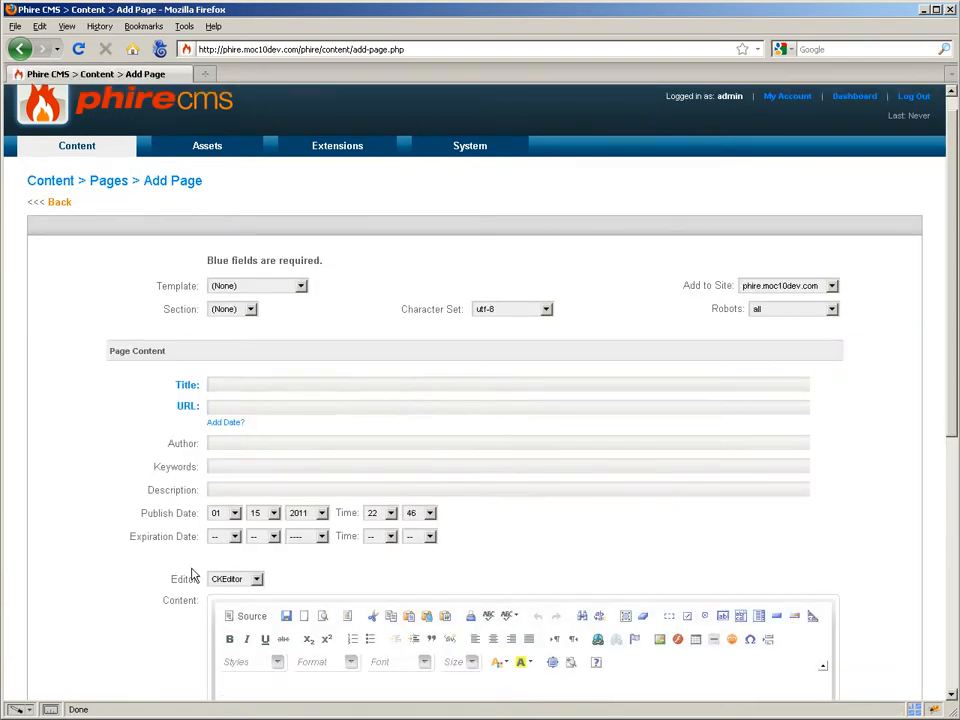
scroll(193, 574, down, 1)
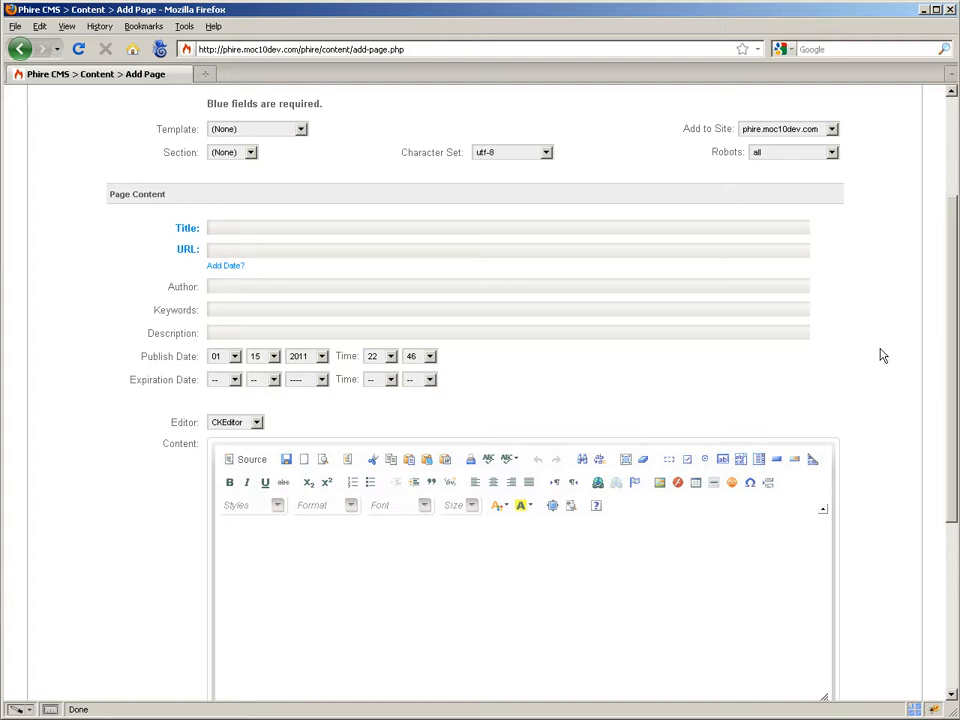
scroll(882, 355, up, 4)
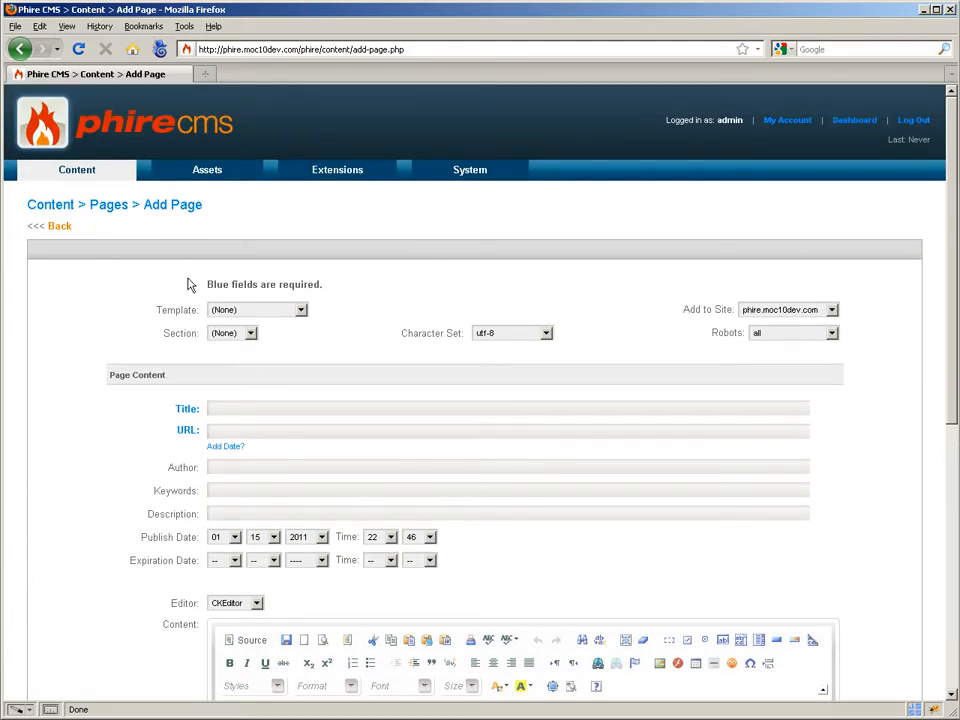
Assign the Sub Page Template to the new page and title it Test Page.
click(301, 310)
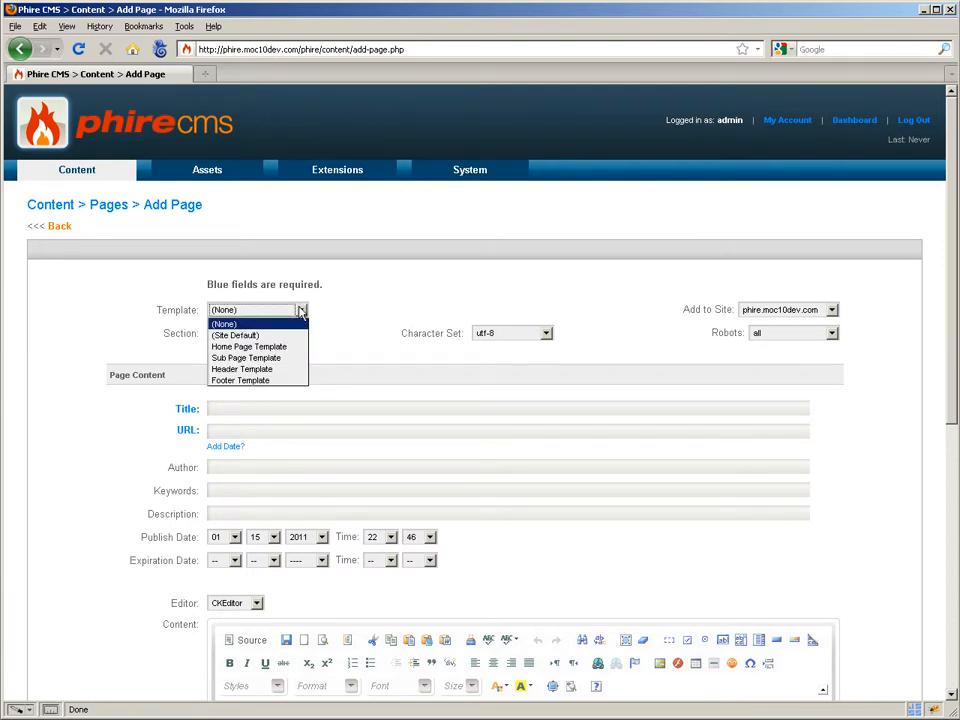
click(276, 361)
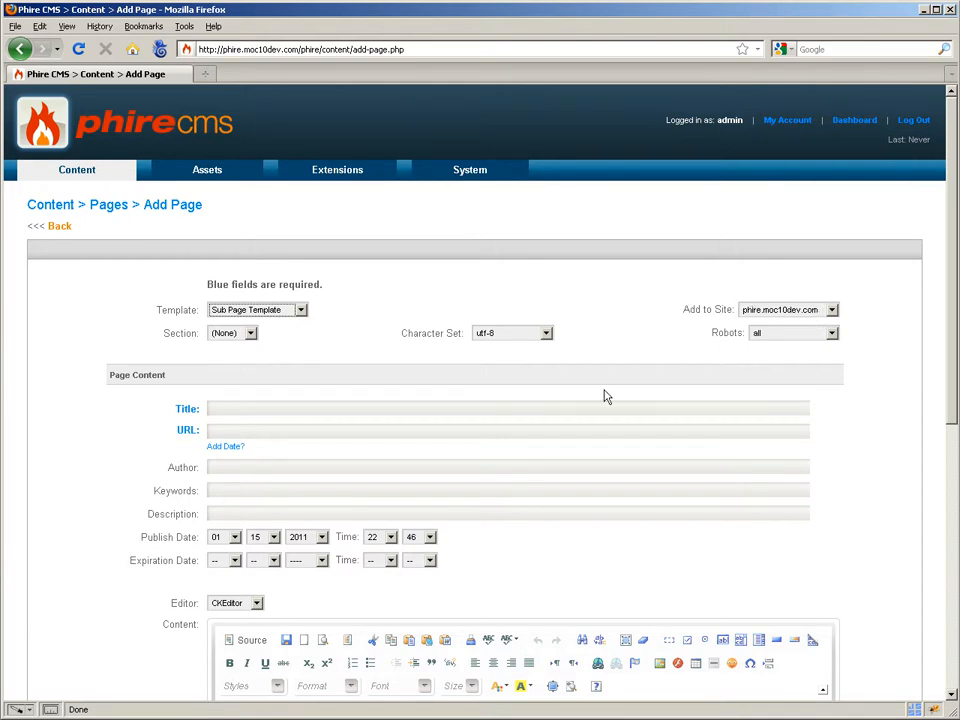
click(334, 412)
text(Test Page)
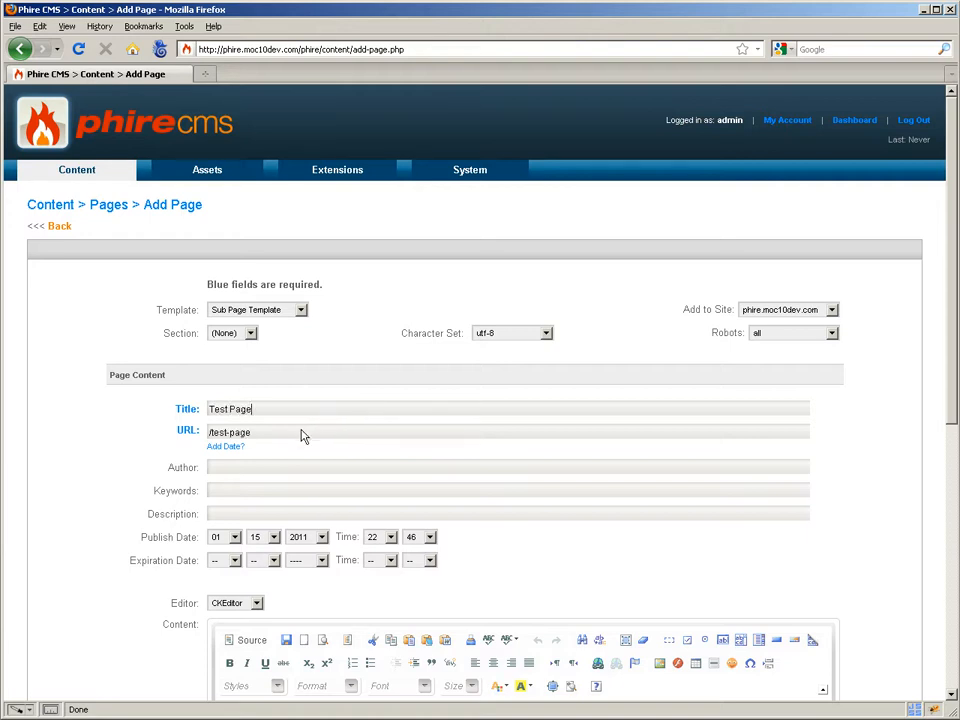
Try adding the date to the new page's URL, and restore it to /test-page.
click(224, 447)
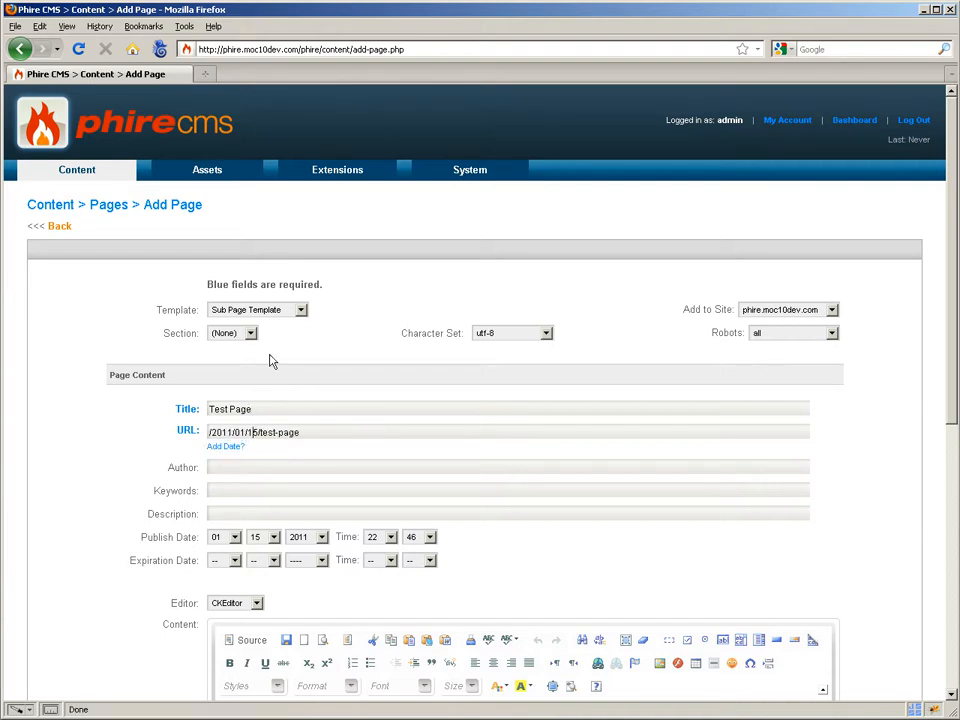
key(BackSpace)
key(BackSpace)
key(BackSpace)
key(BackSpace)
key(BackSpace)
key(BackSpace)
key(BackSpace)
key(BackSpace)
key(BackSpace)
key(BackSpace)
key(BackSpace)
key(BackSpace)
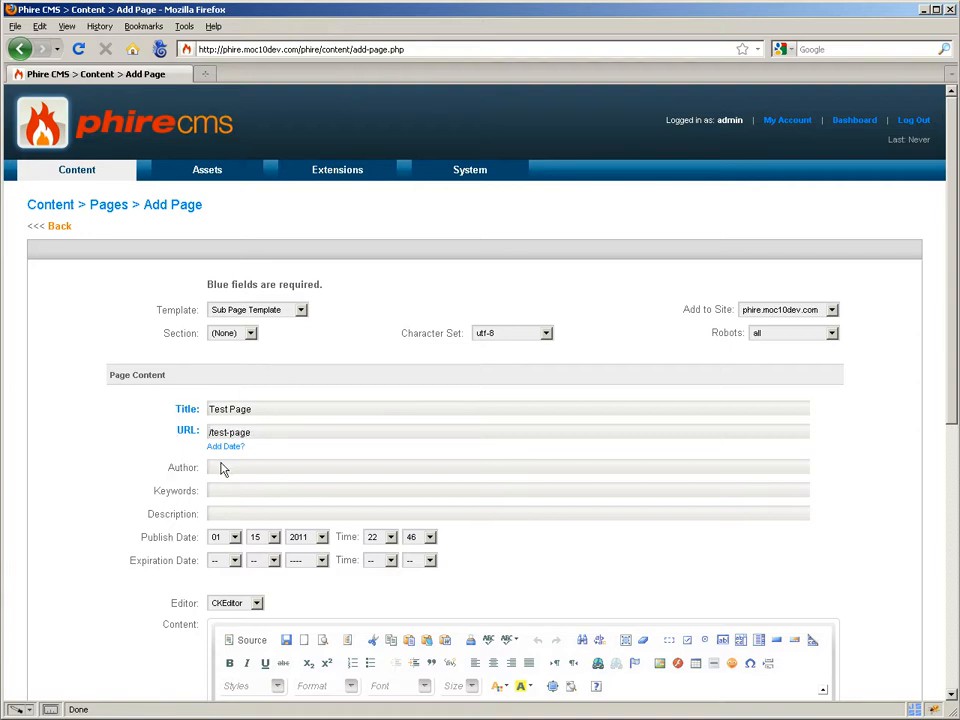
scroll(220, 467, down, 1)
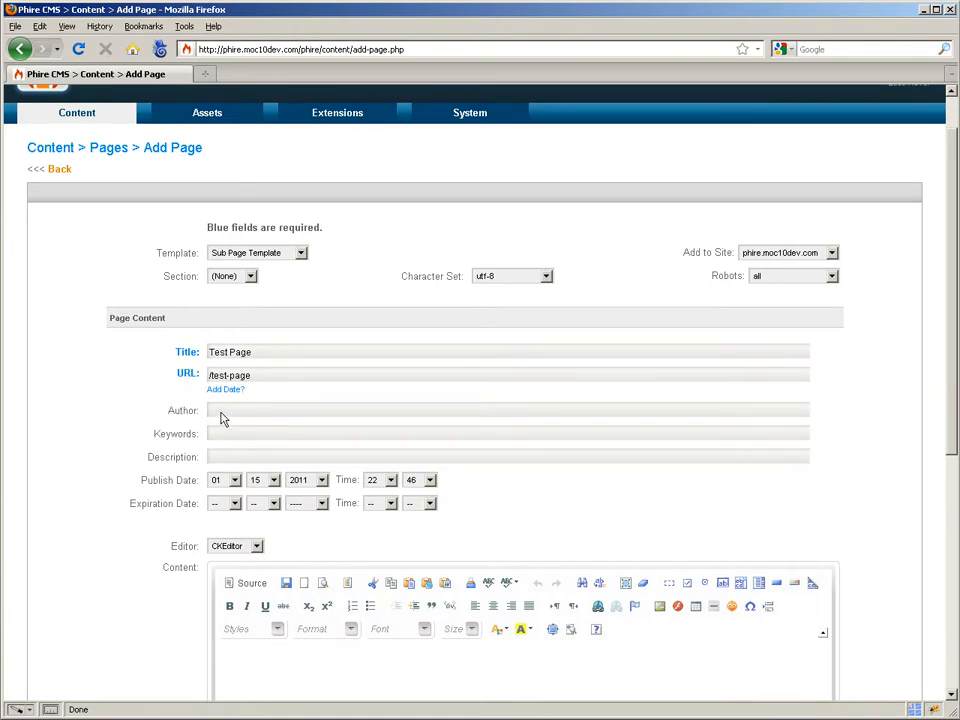
click(276, 484)
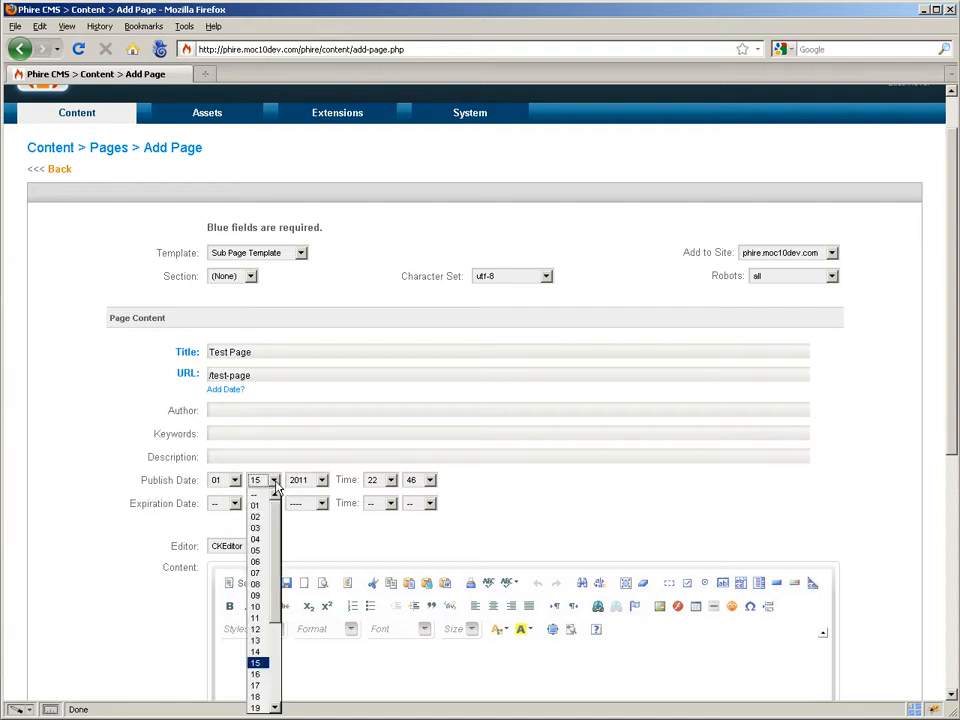
click(300, 500)
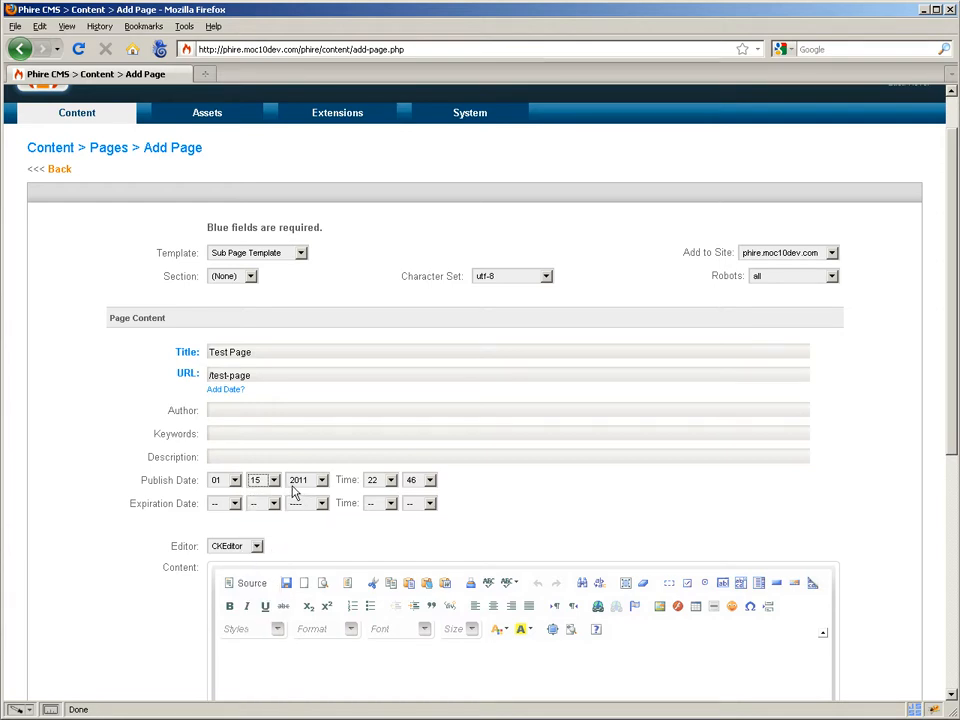
click(234, 504)
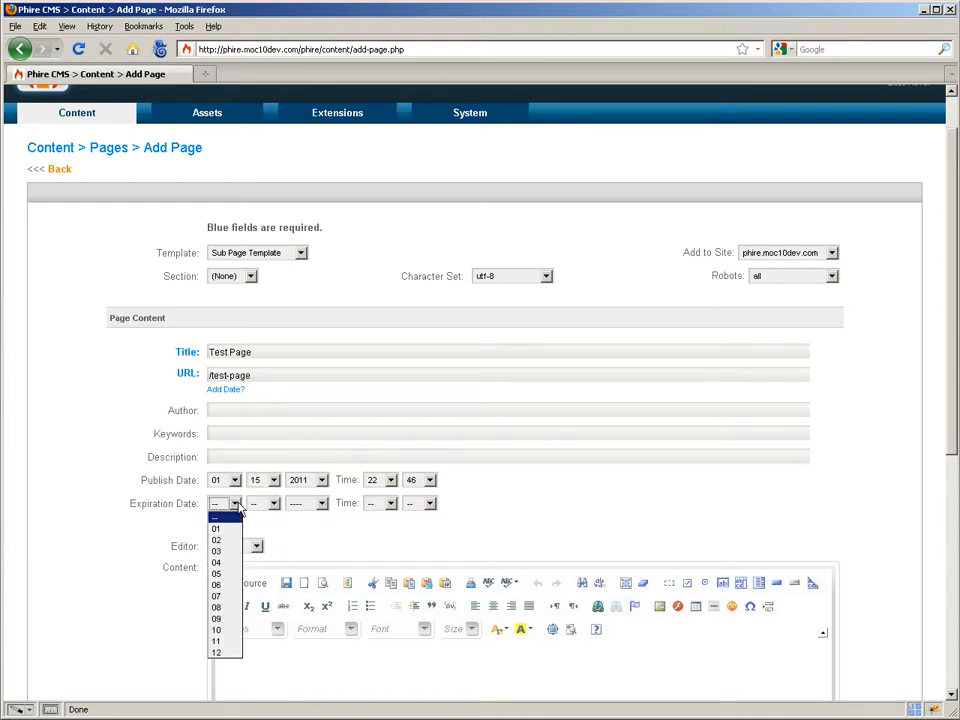
click(460, 513)
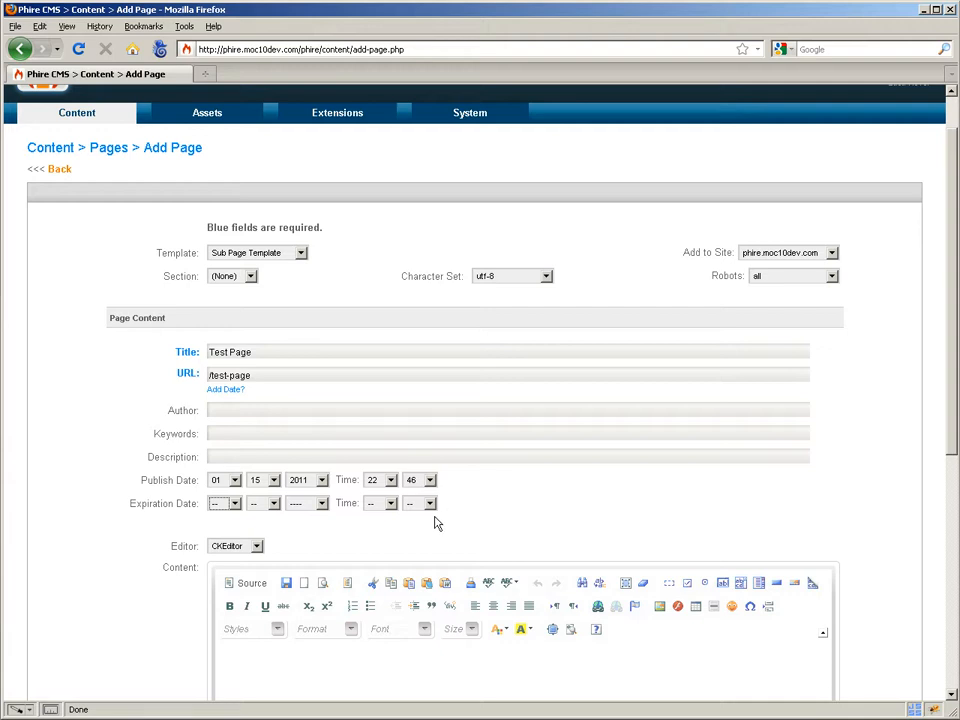
Enter Hello World in the page content and format it as Heading 2.
scroll(489, 510, down, 3)
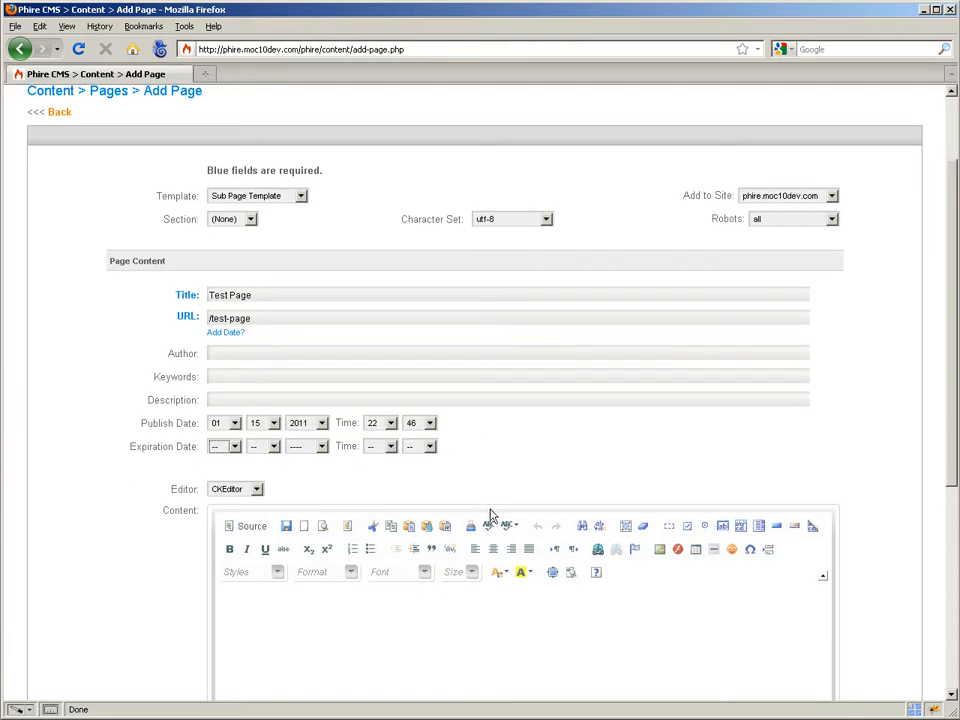
click(446, 540)
scroll(330, 514, down, 1)
scroll(330, 514, down, 2)
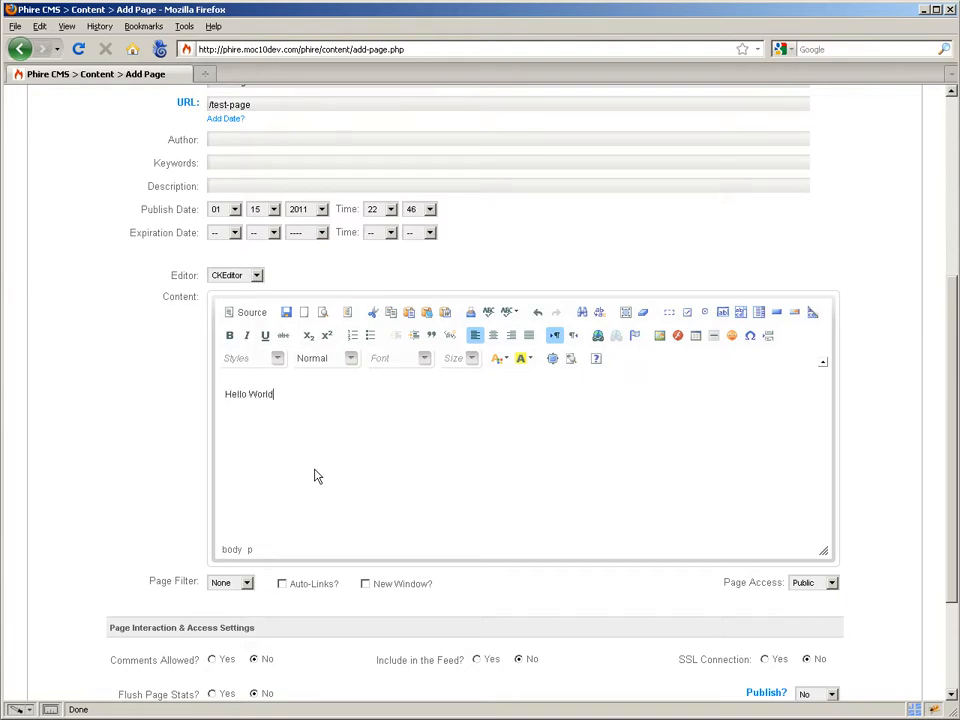
key(ctrl+a)
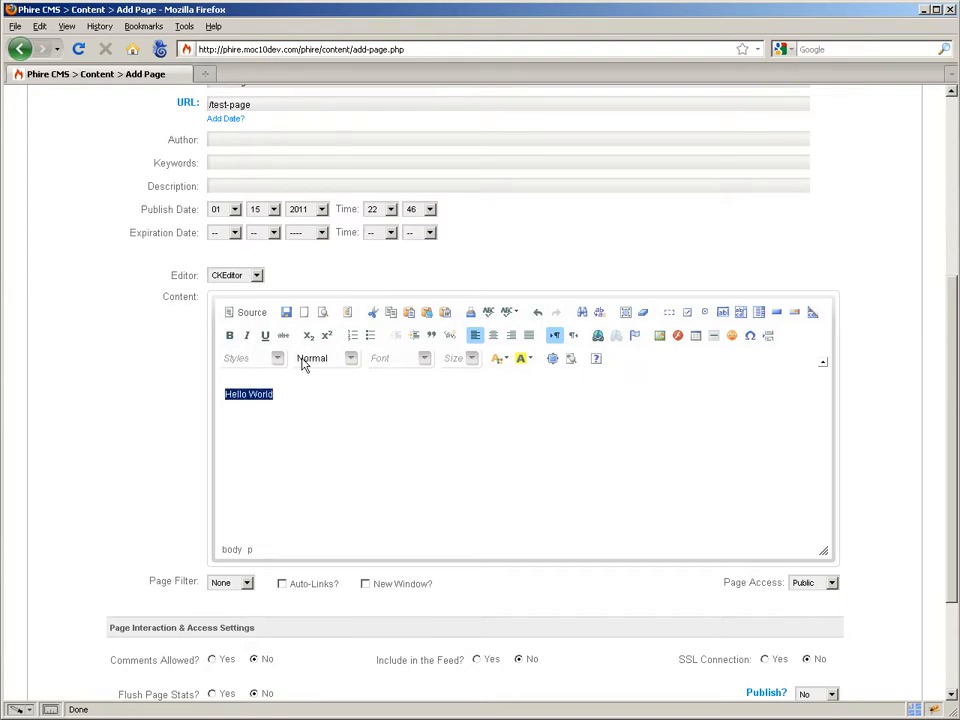
click(345, 358)
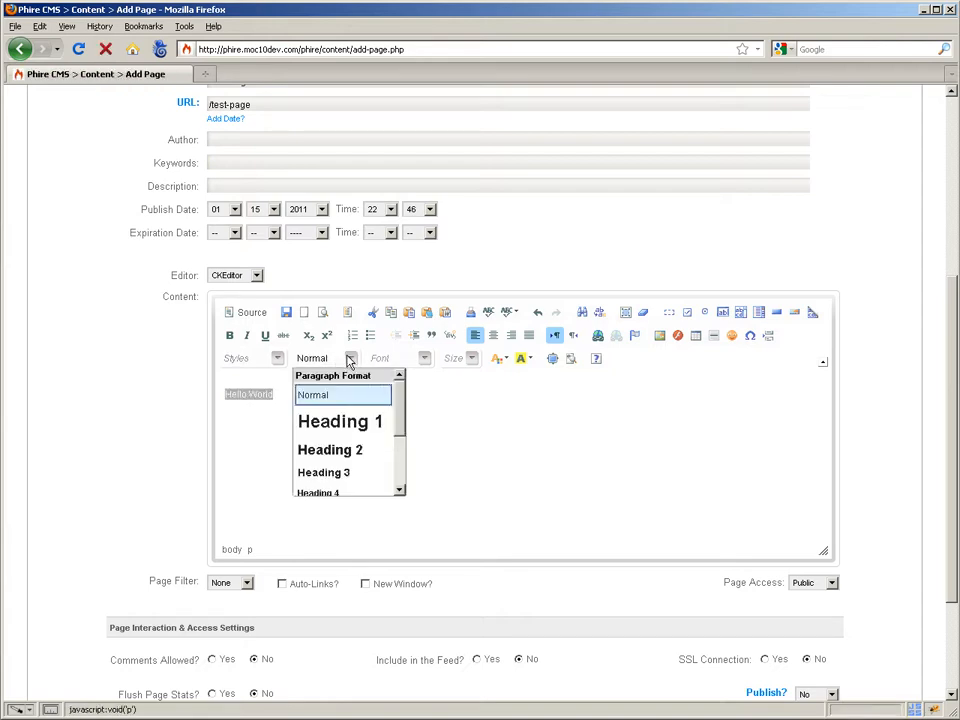
click(338, 453)
click(338, 453)
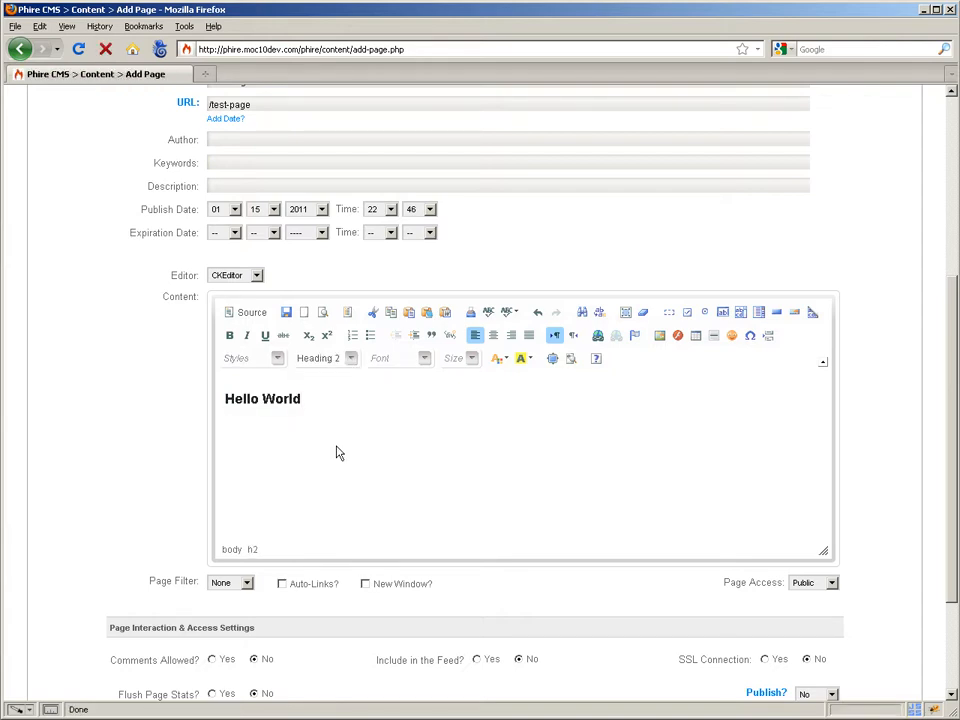
Add a normal paragraph reading "Testing 1, 2, 3..." below the Hello World heading.
key(Return)
scroll(372, 513, down, 1)
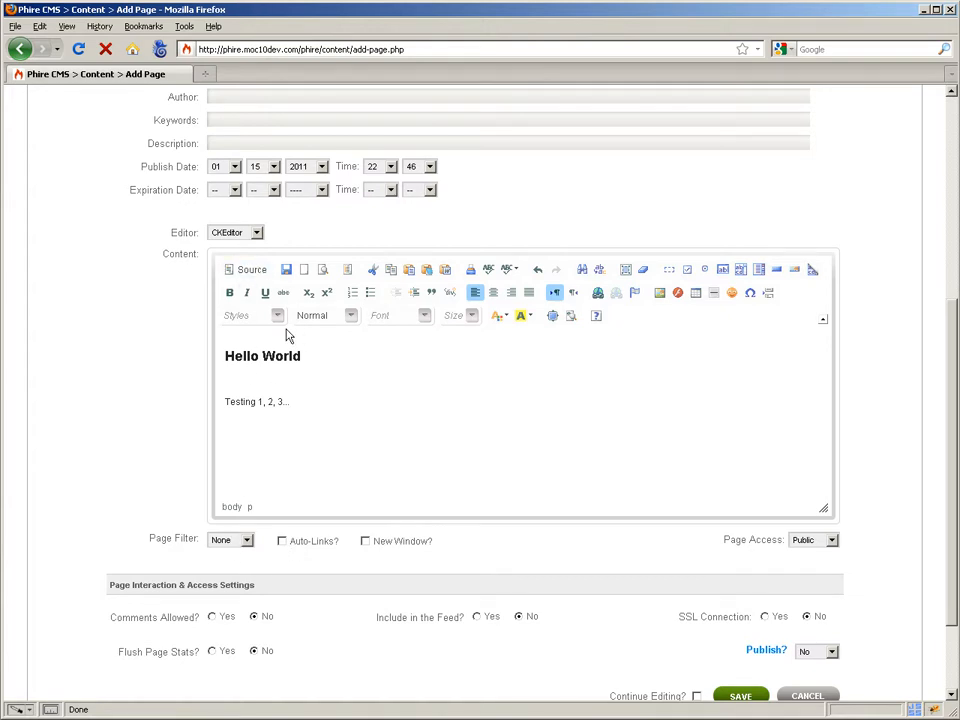
click(291, 403)
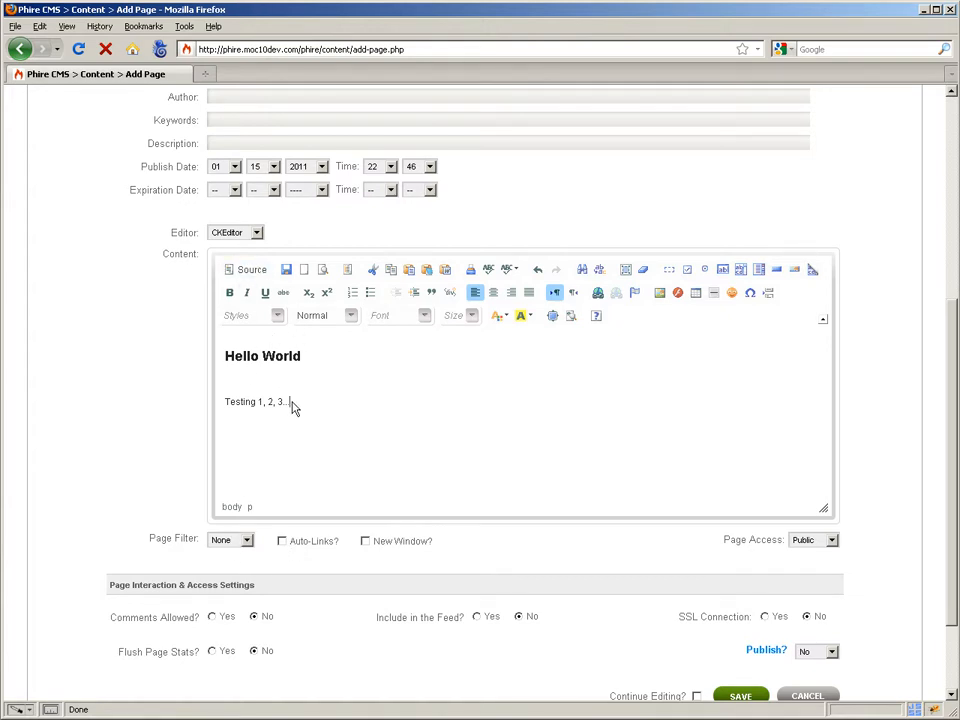
Look at the Page Filter choices, and try Private page access before setting it back to Public.
click(246, 540)
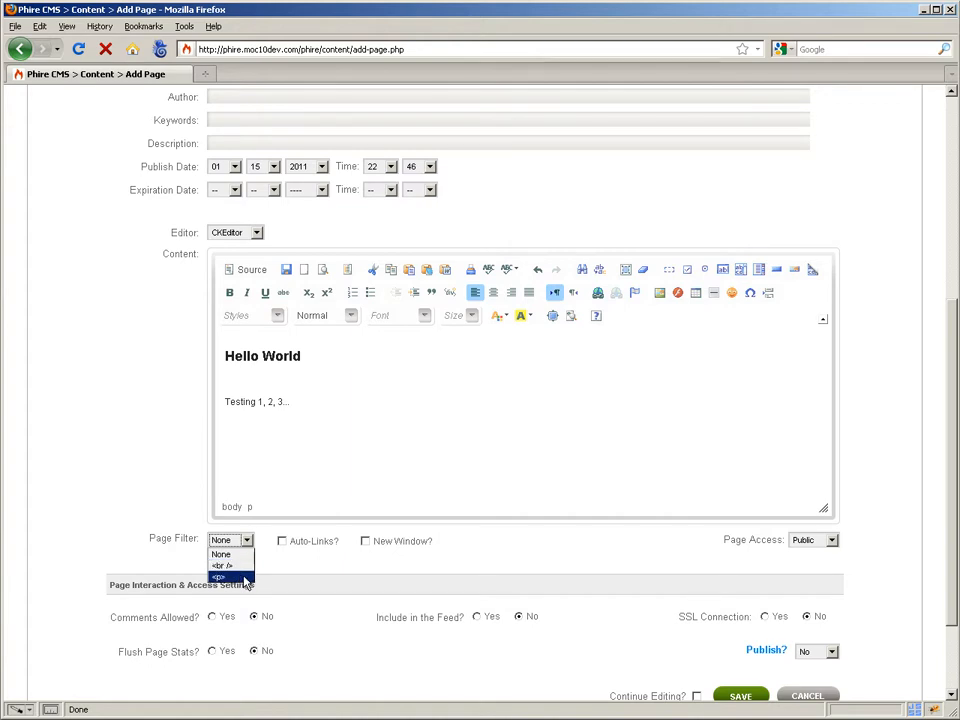
click(332, 568)
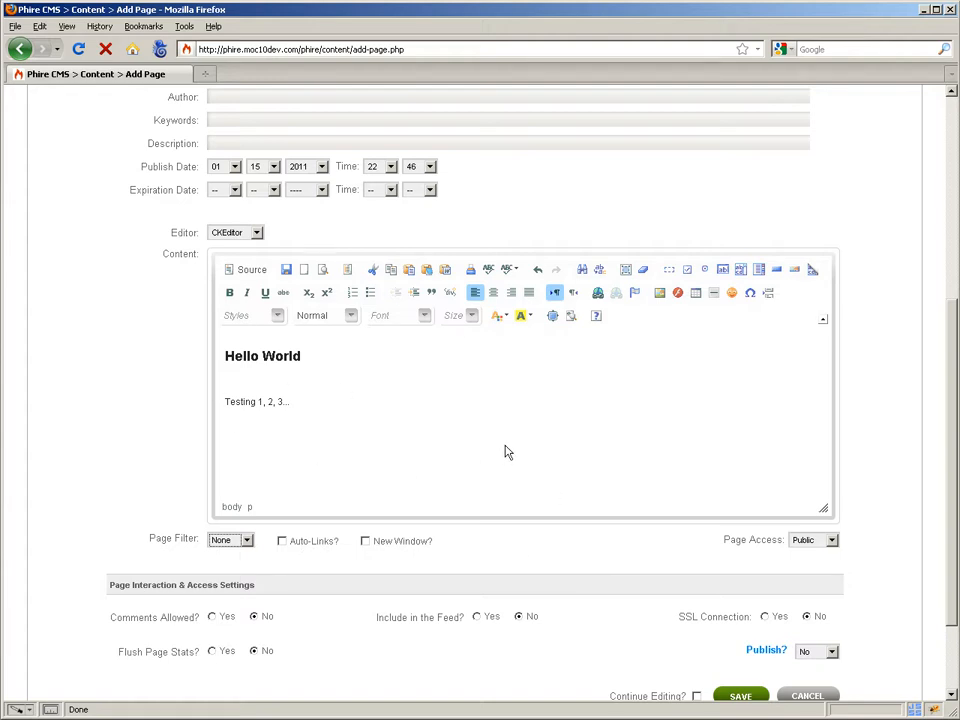
scroll(812, 550, down, 2)
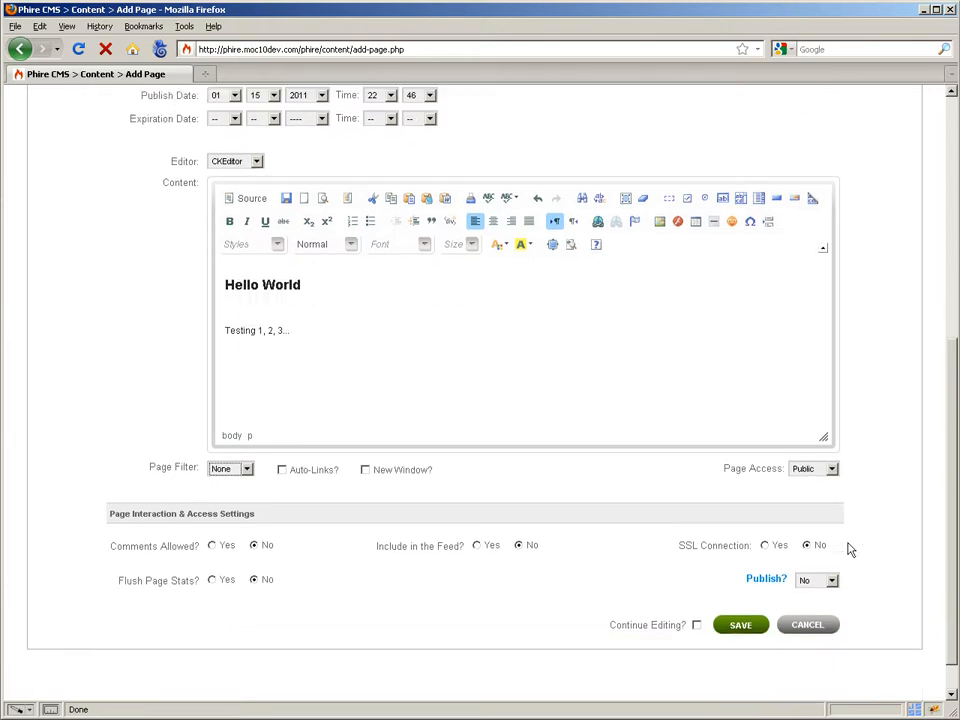
click(830, 442)
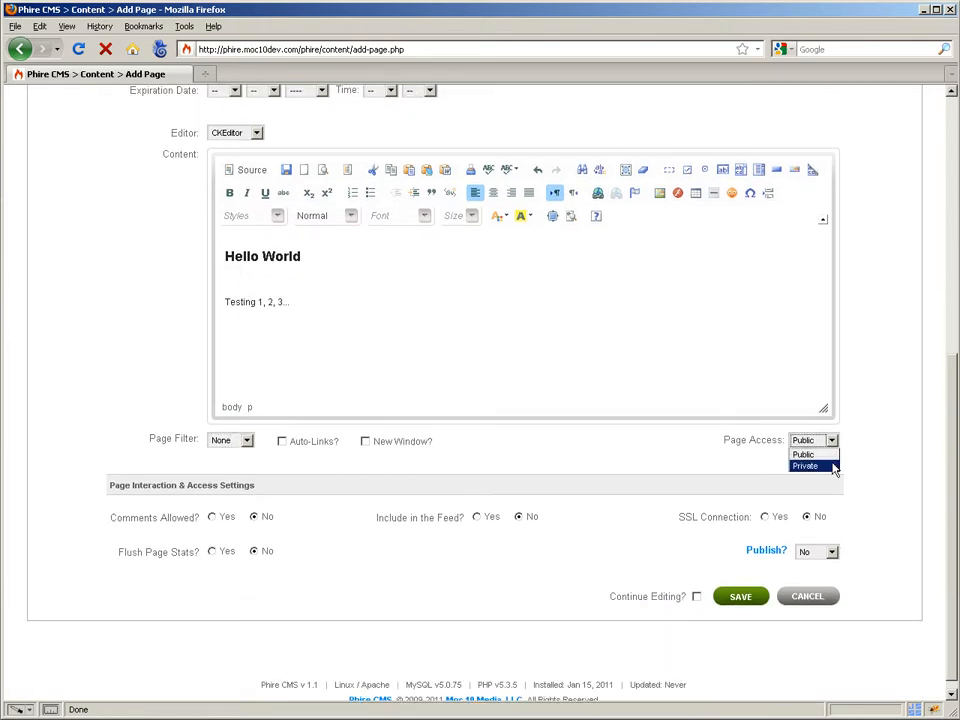
click(834, 467)
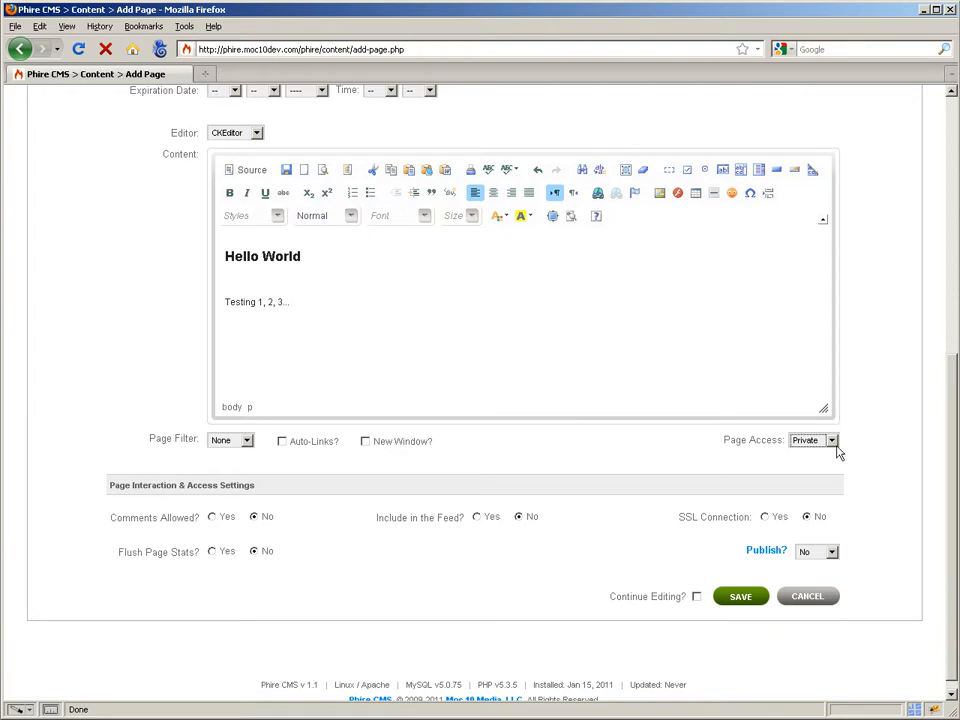
click(832, 441)
click(824, 452)
Set the new page's Publish option to Yes and save the page.
click(833, 554)
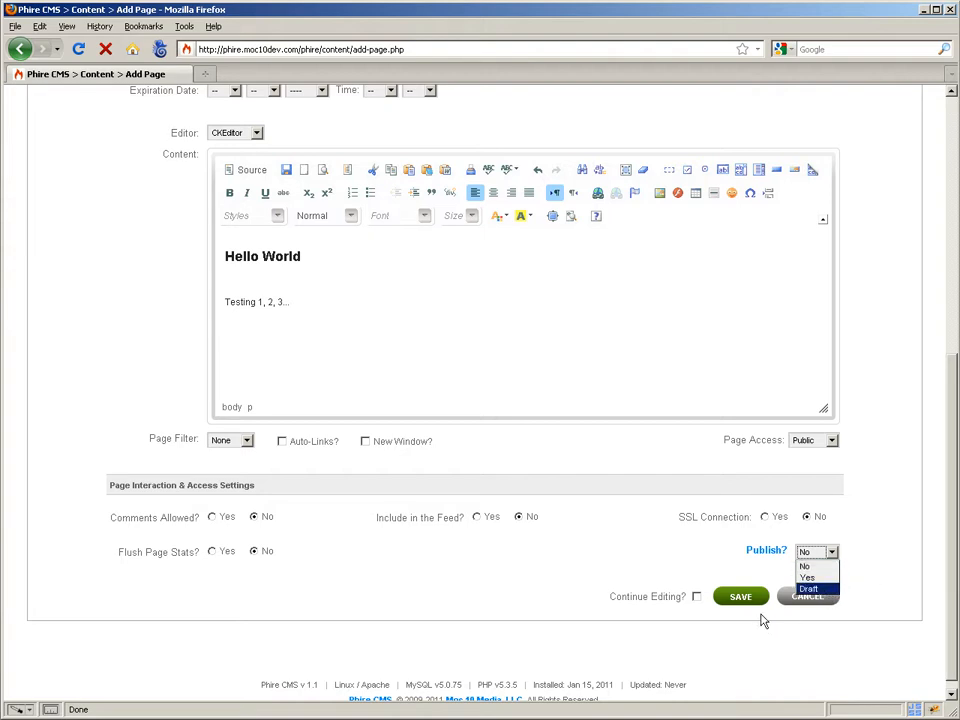
click(807, 578)
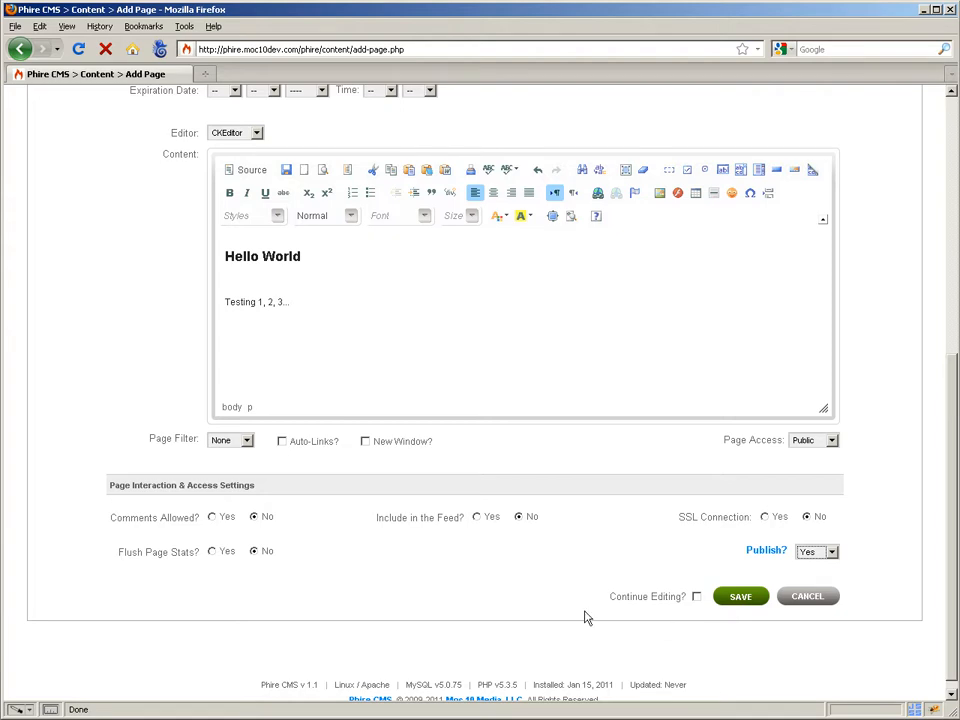
scroll(587, 618, up, 8)
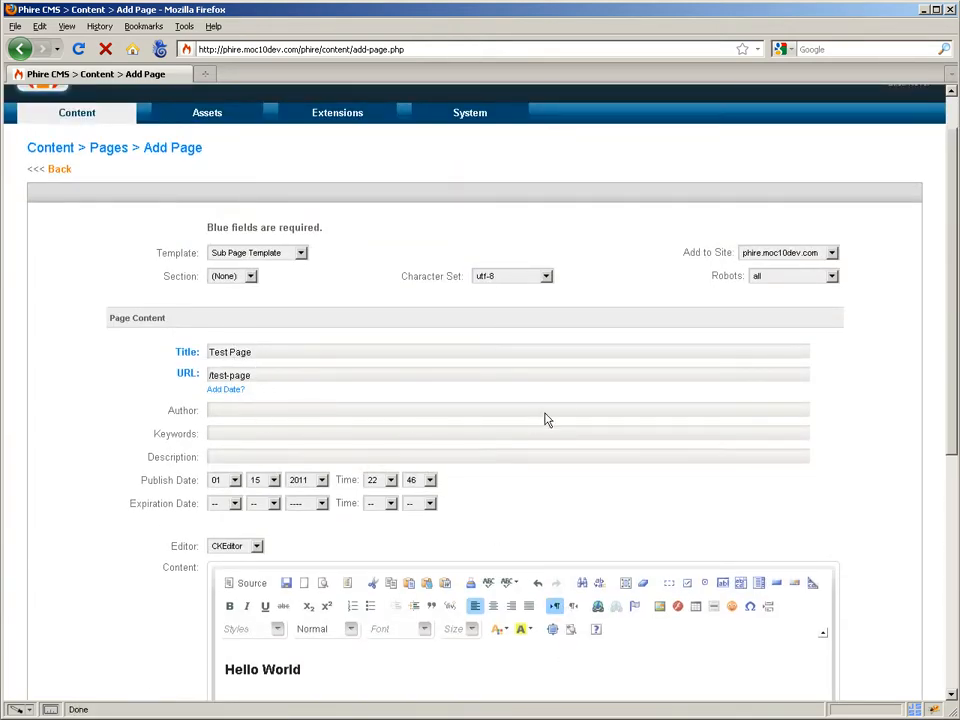
scroll(560, 424, down, 3)
scroll(296, 572, down, 5)
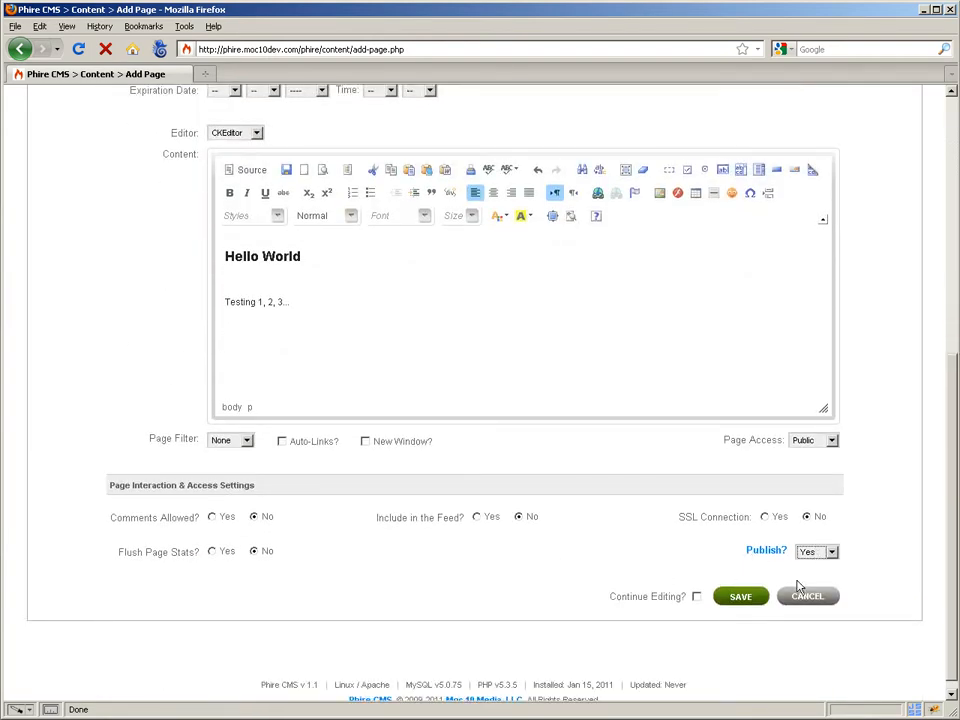
click(752, 602)
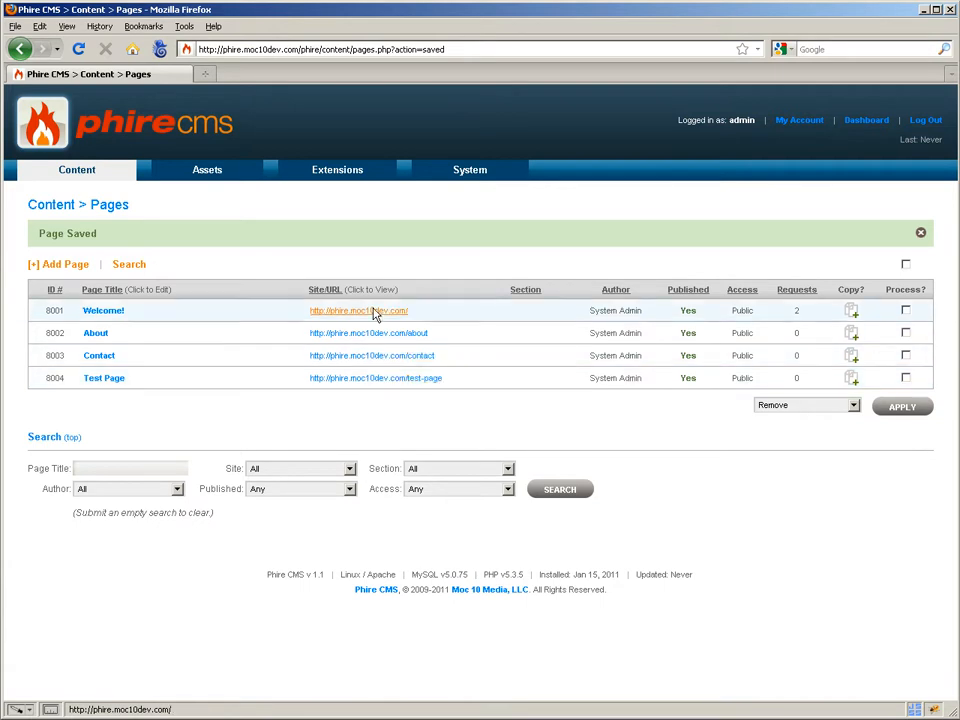
View the saved Test Page on the live site and return to the page list.
click(386, 381)
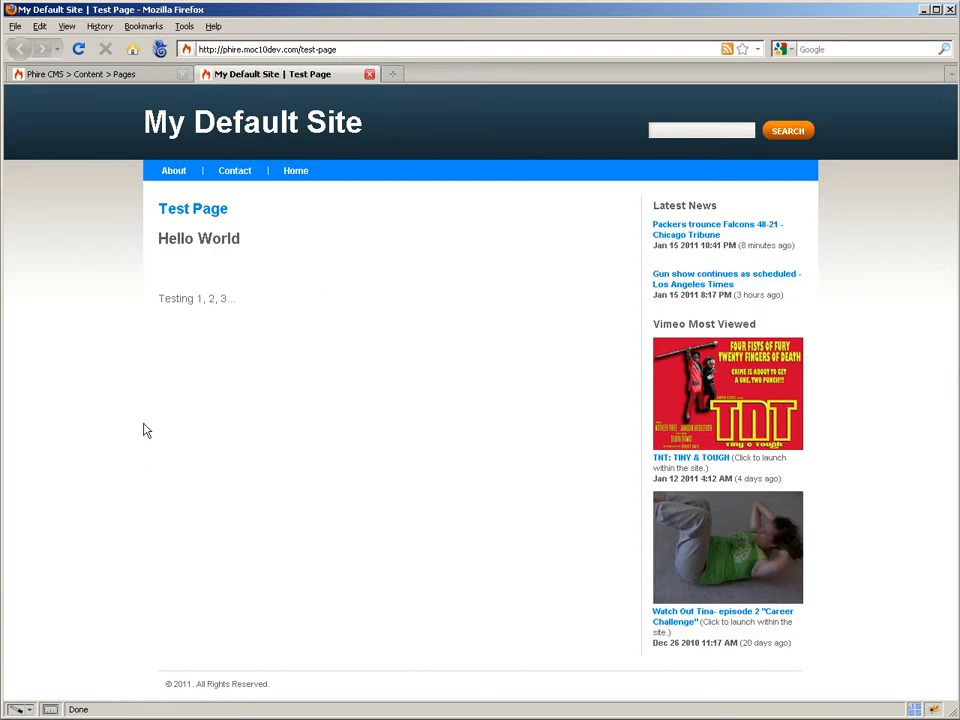
click(120, 76)
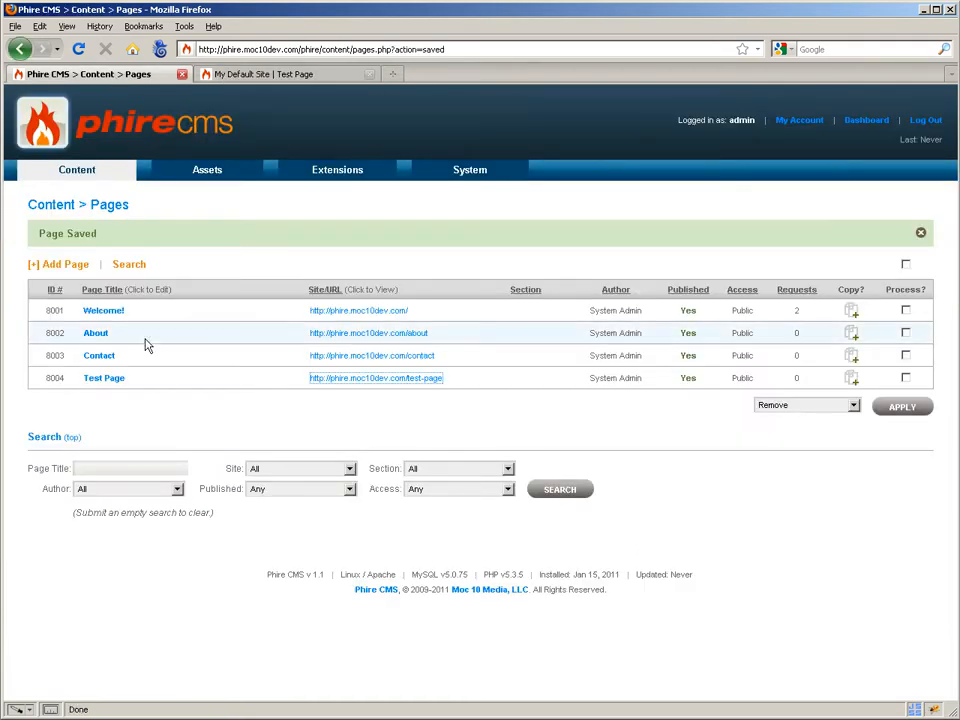
Edit Test Page to replace the "Testing 1, 2, 3..." paragraph with "Hey everybody!" and save it.
click(117, 380)
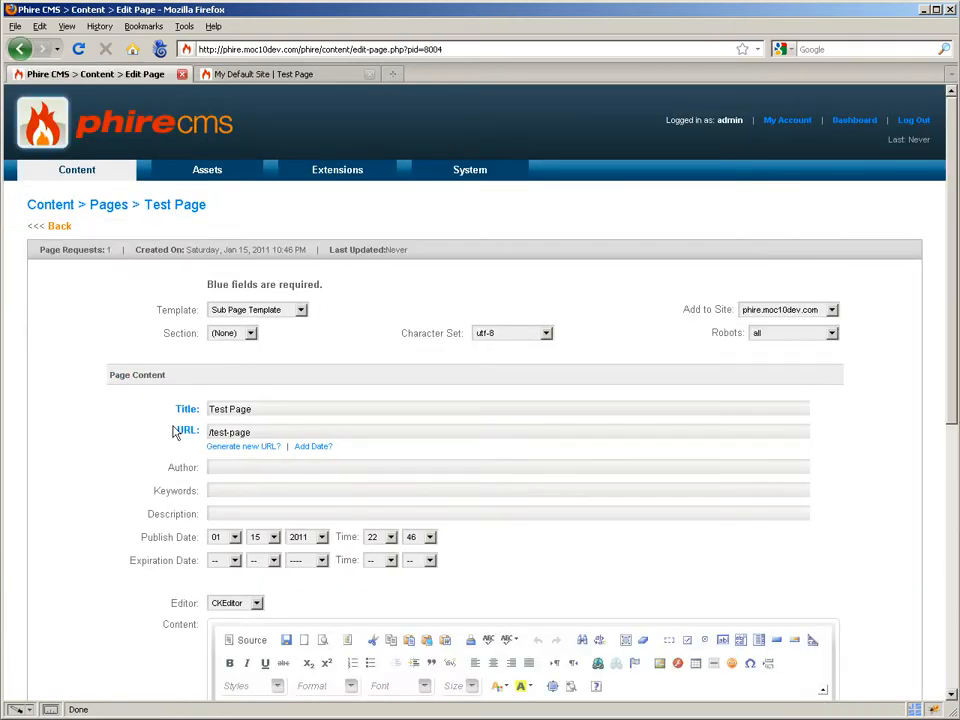
scroll(311, 583, down, 1)
click(289, 644)
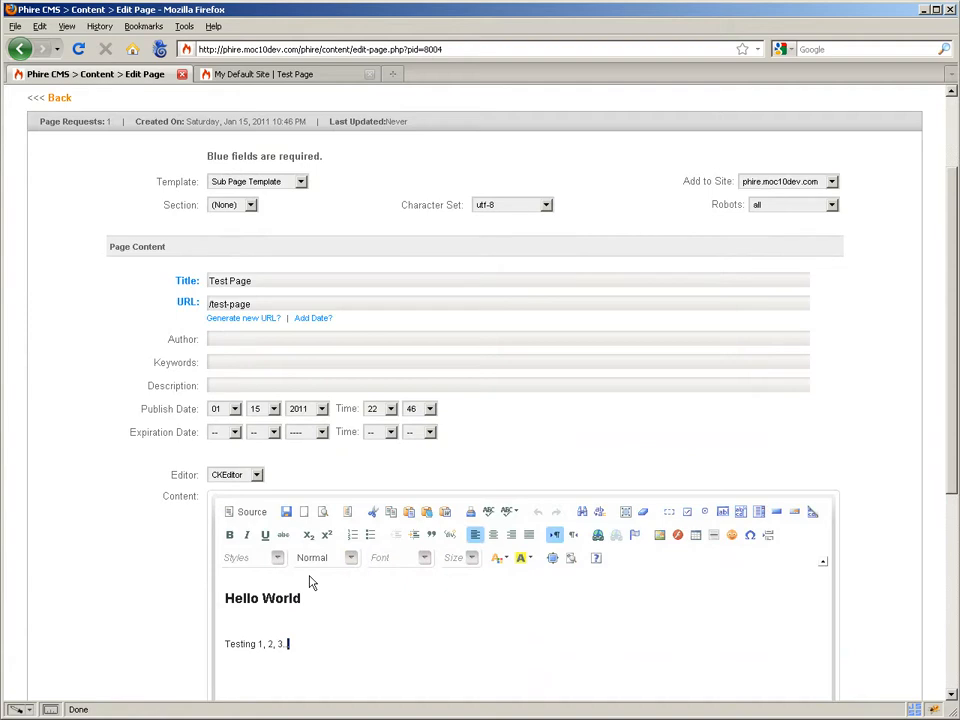
key(shift+Home)
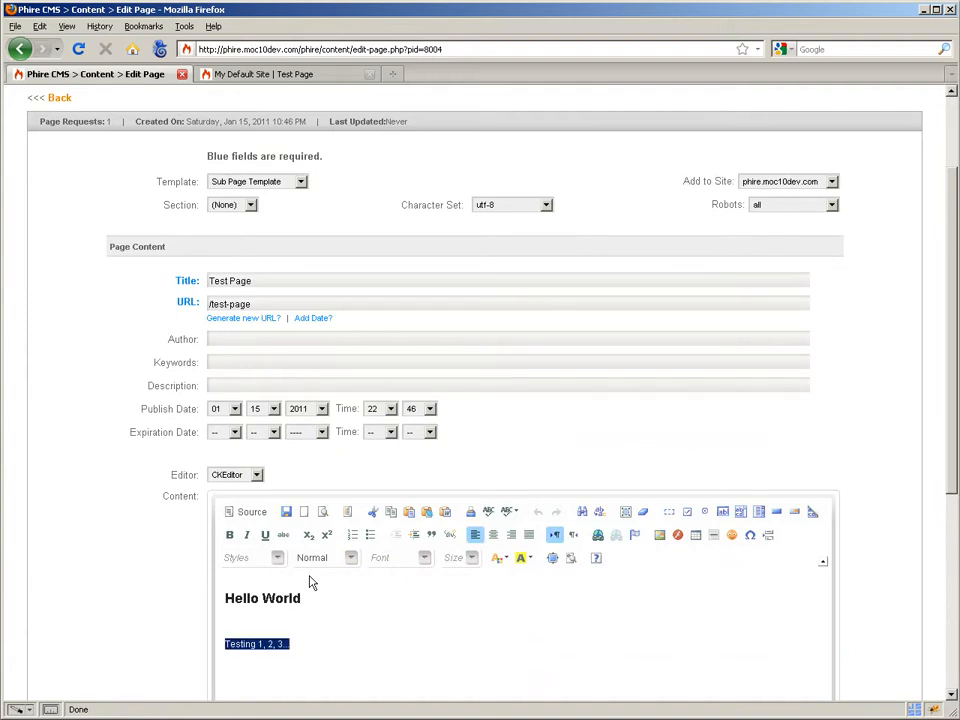
text(Hey everybody!)
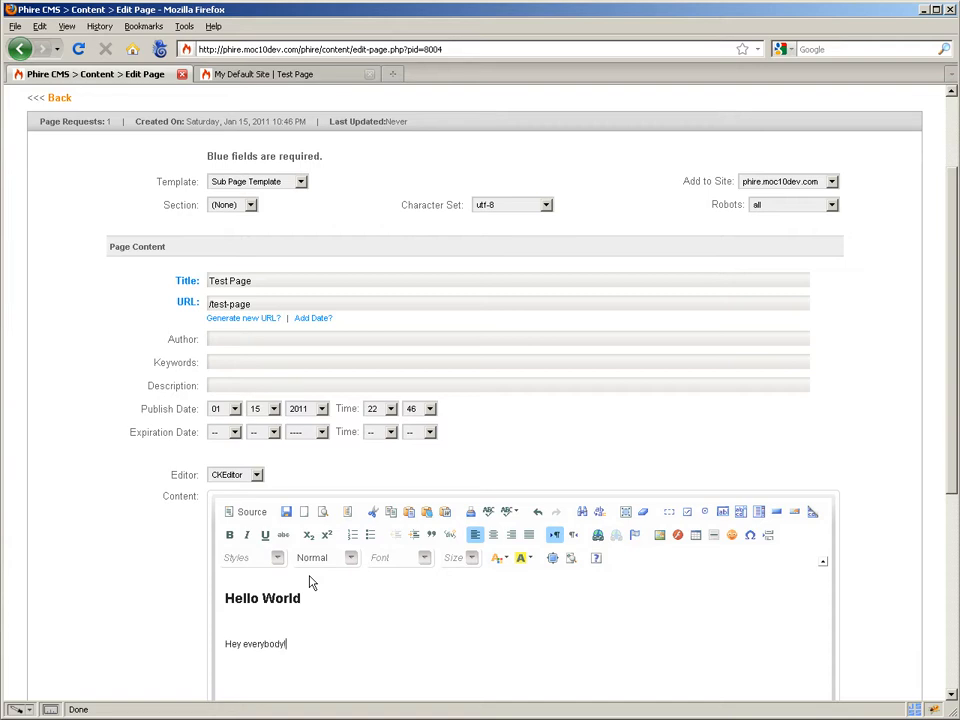
scroll(320, 575, down, 4)
scroll(700, 590, down, 2)
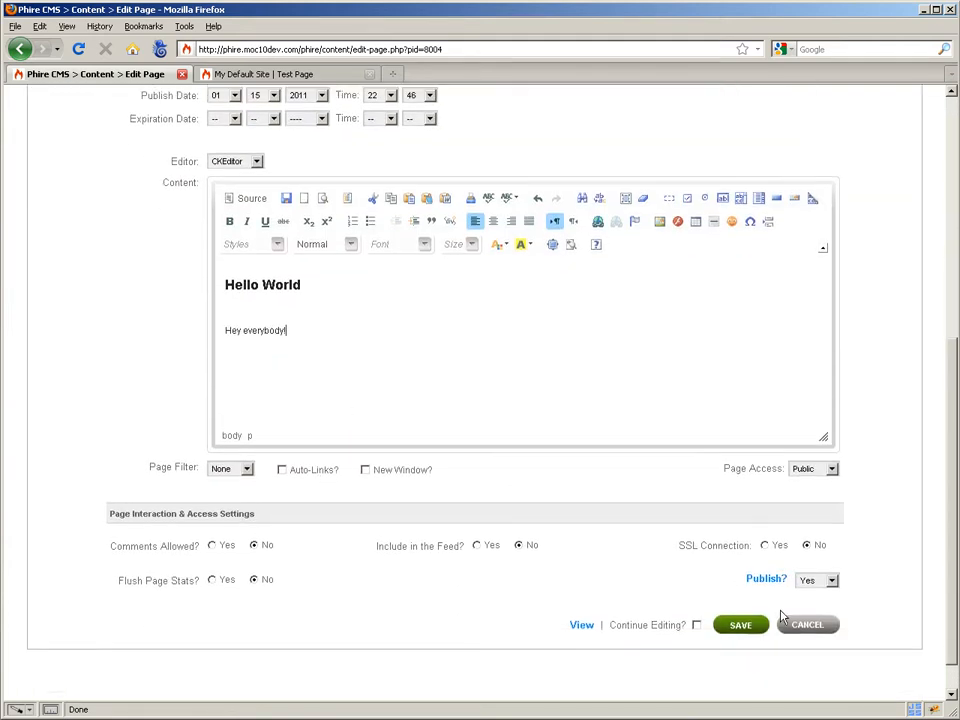
click(748, 628)
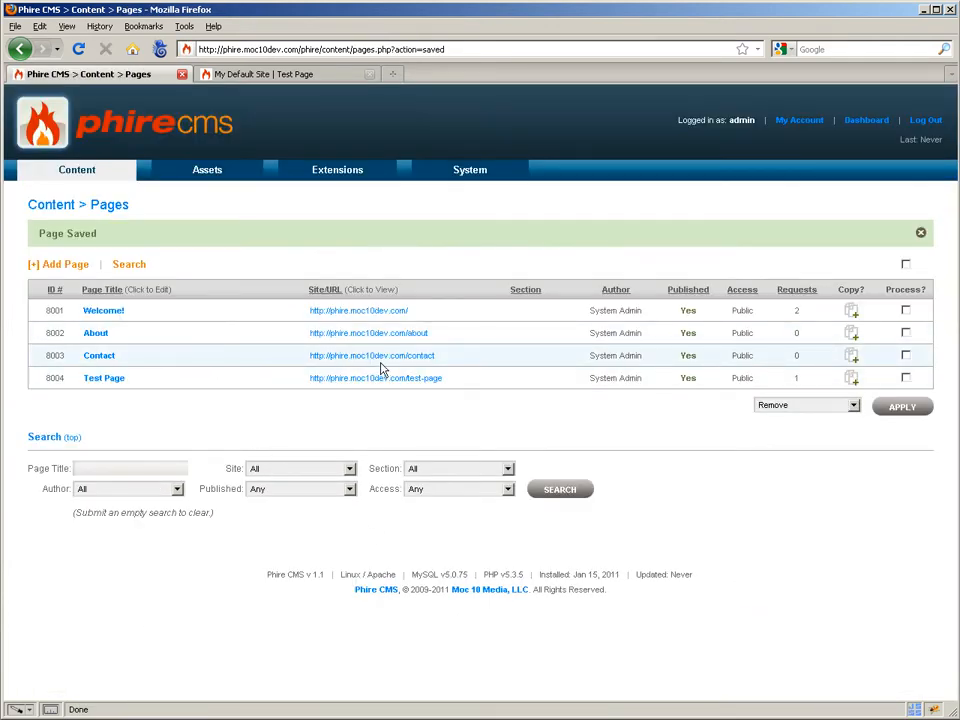
Reload the live Test Page to check the edited text and return to the page list.
click(297, 76)
click(77, 48)
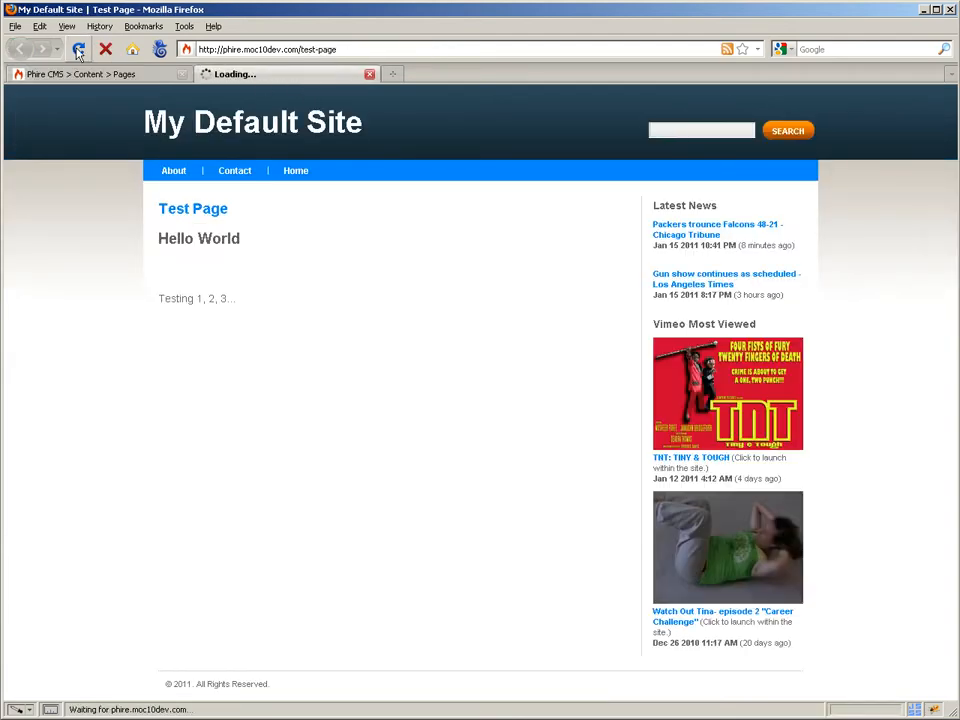
click(150, 75)
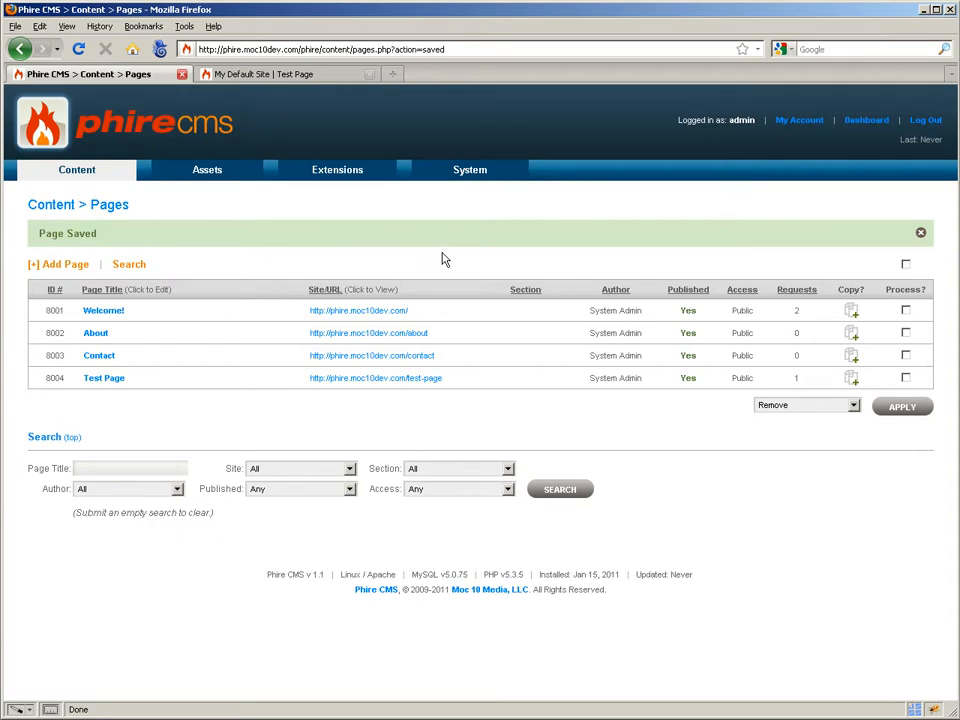